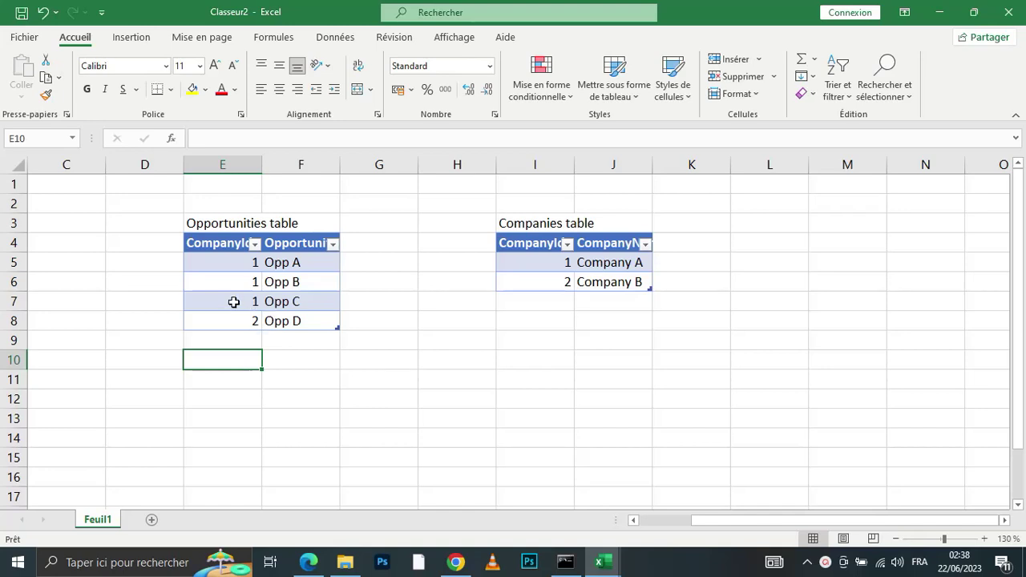
Examine the Opportunities and Companies tables, their CompanyId columns and the empty area below the Opportunities table.
{"action": "left_click", "coordinate": [218, 230]}
{"action": "left_click_drag", "start_coordinate": [218, 231], "coordinate": [338, 320]}
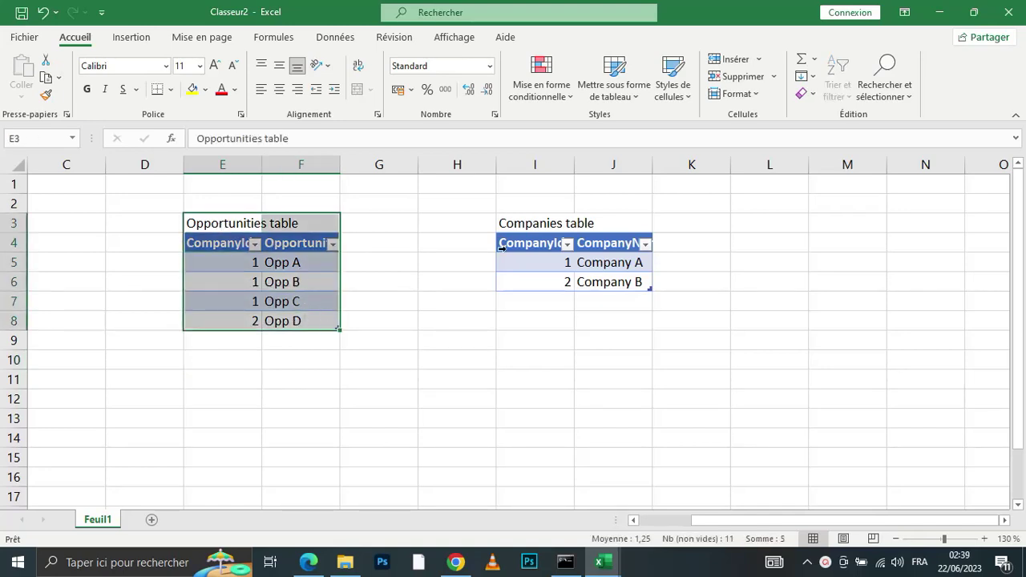
{"action": "left_click", "coordinate": [534, 234]}
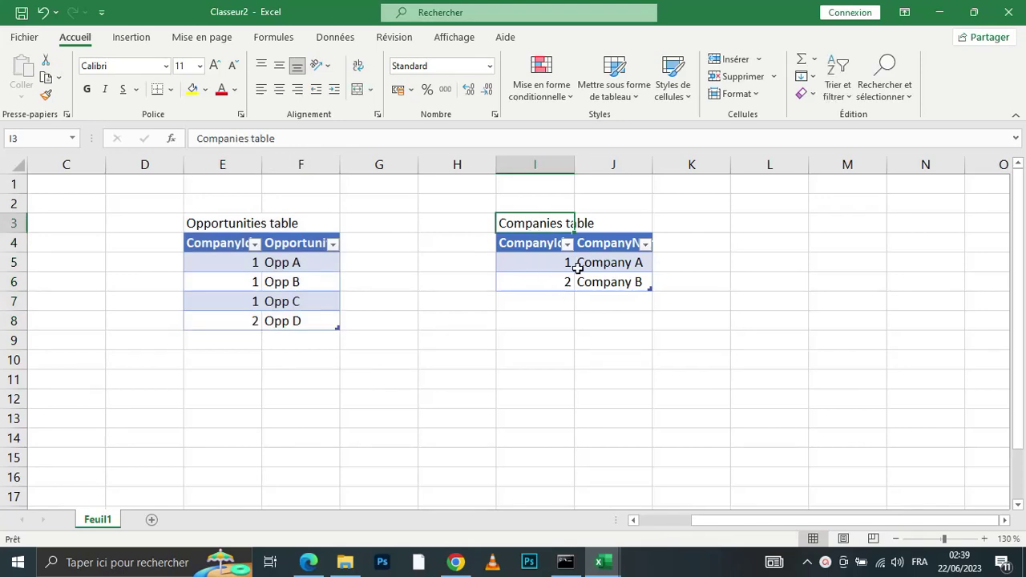
{"action": "left_click", "coordinate": [282, 300]}
{"action": "left_click_drag", "start_coordinate": [229, 376], "coordinate": [475, 457]}
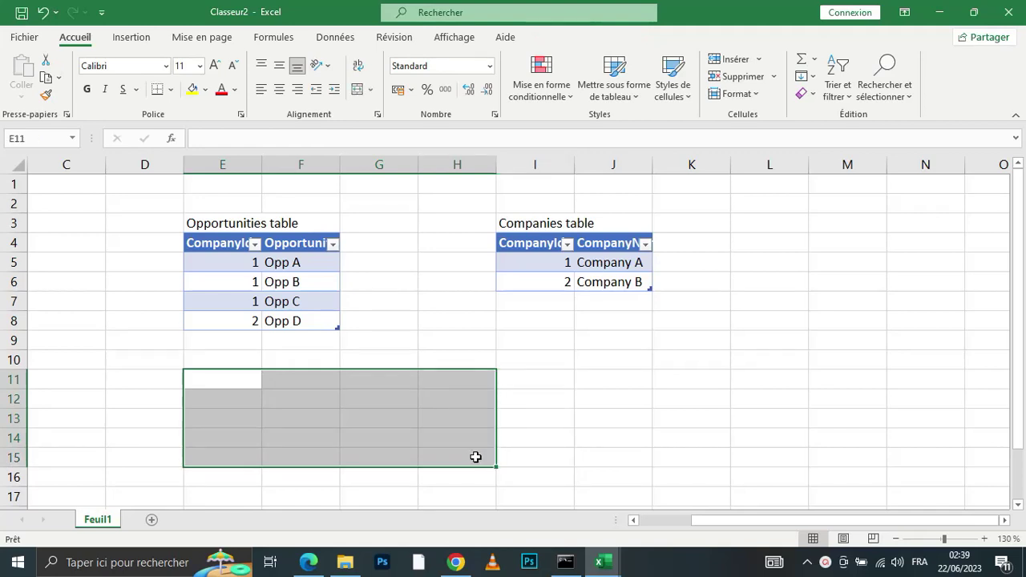
{"action": "left_click", "coordinate": [345, 419]}
{"action": "left_click", "coordinate": [235, 384]}
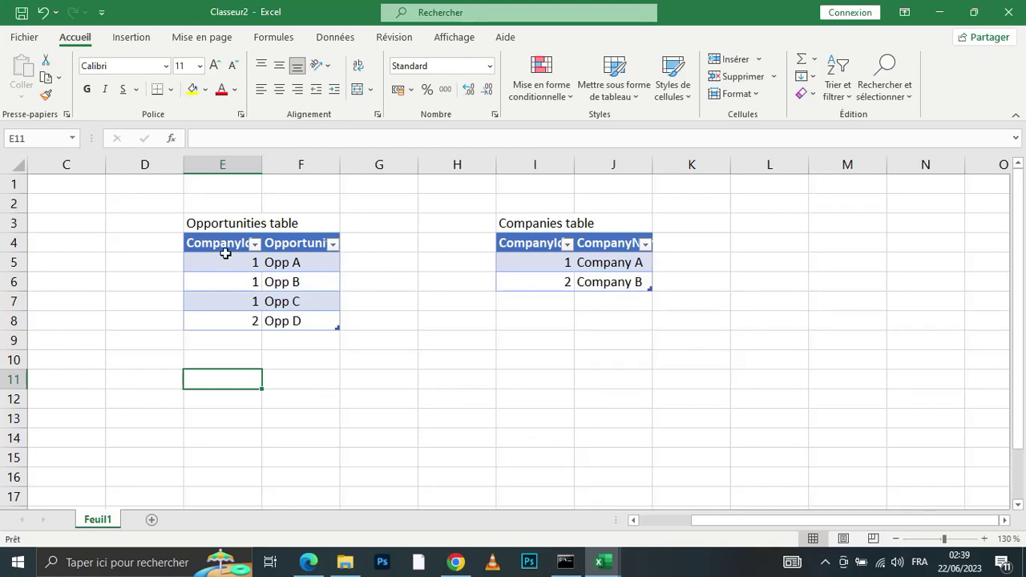
{"action": "left_click", "coordinate": [225, 255]}
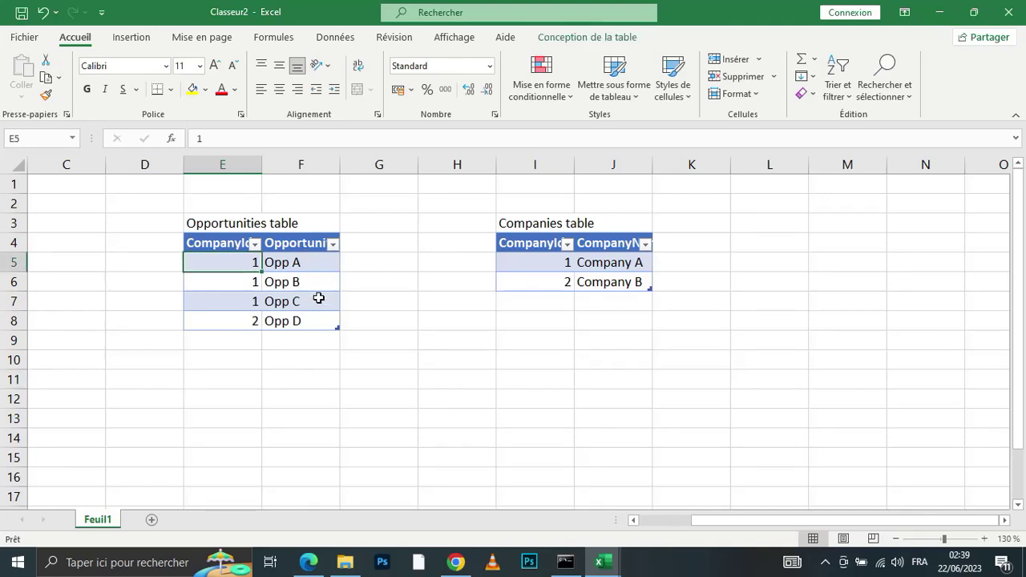
{"action": "left_click", "coordinate": [226, 243]}
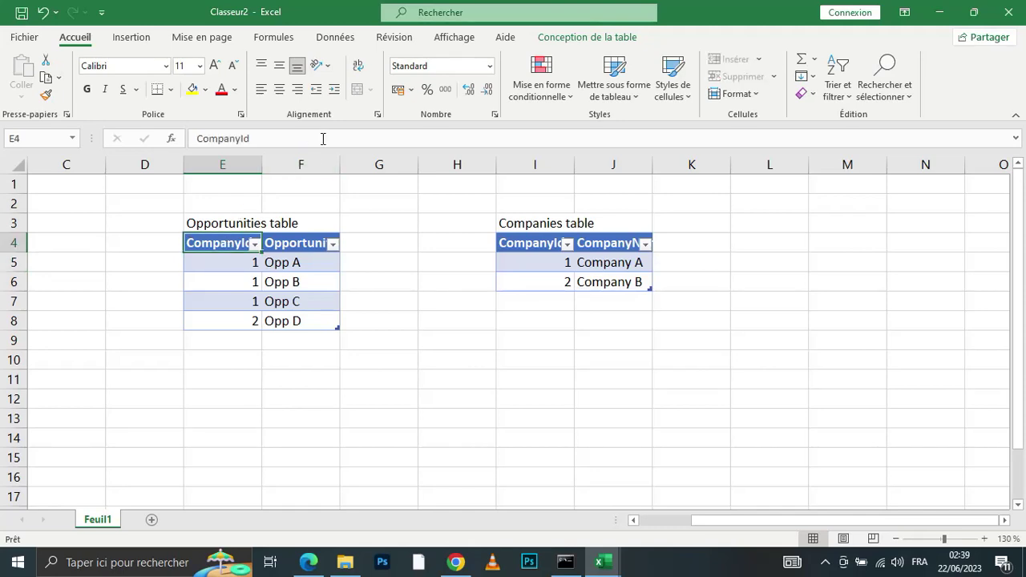
{"action": "left_click", "coordinate": [246, 265]}
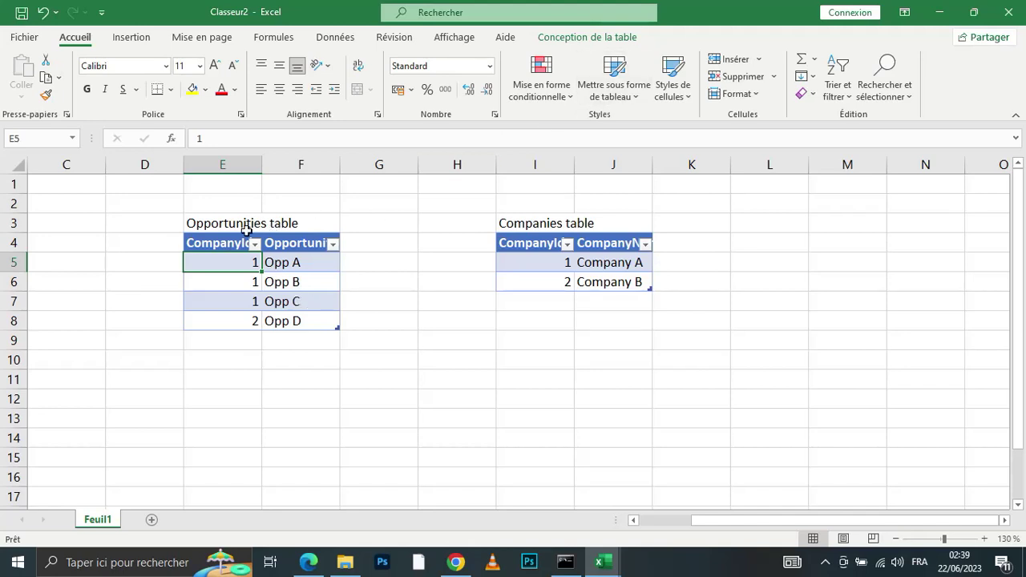
View the table formatting styles available for the Opportunities range E4:F8 and the Companies range I4:J6 without applying one.
{"action": "left_click_drag", "start_coordinate": [224, 243], "coordinate": [304, 321]}
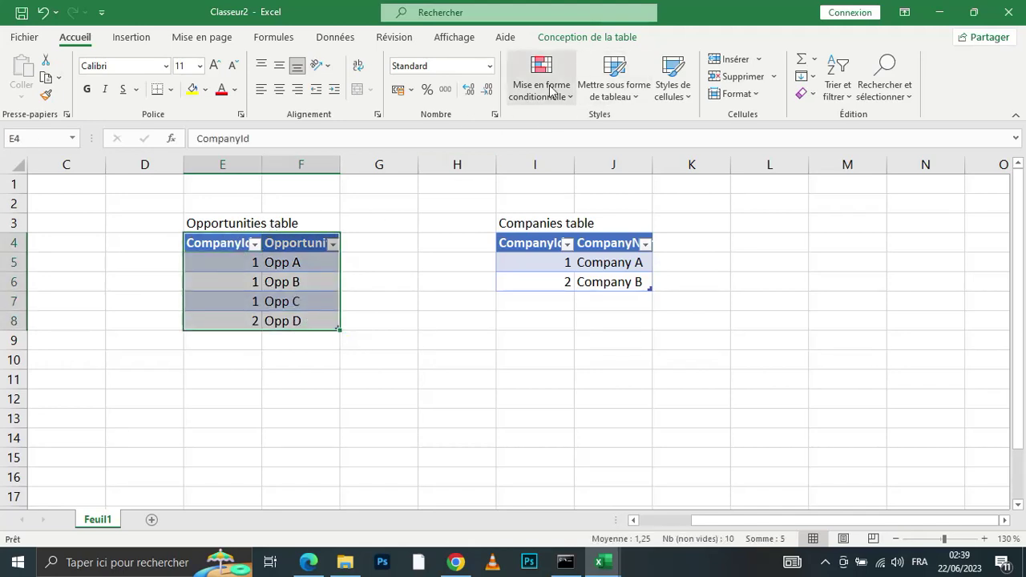
{"action": "left_click", "coordinate": [614, 90]}
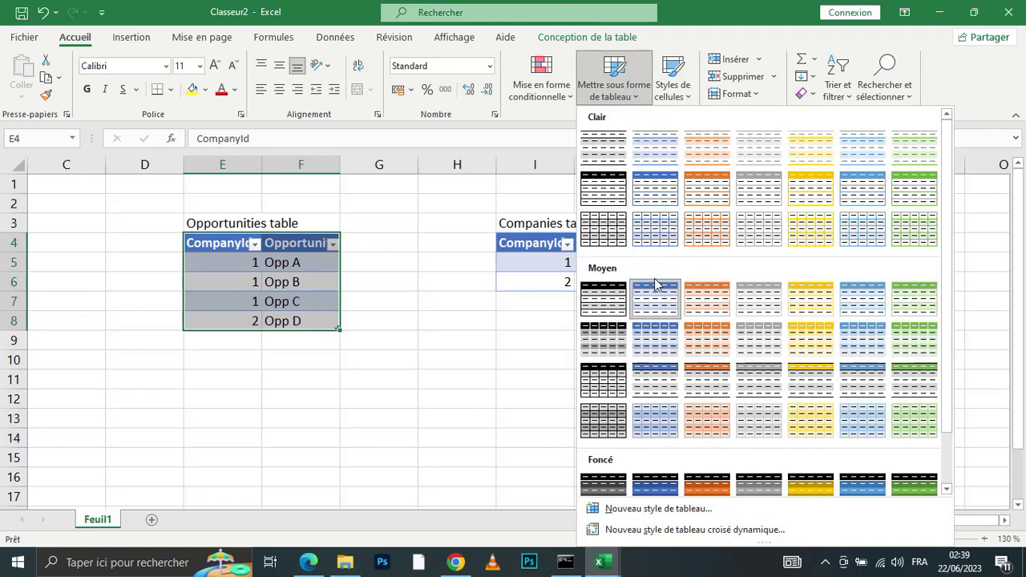
{"action": "left_click", "coordinate": [521, 243]}
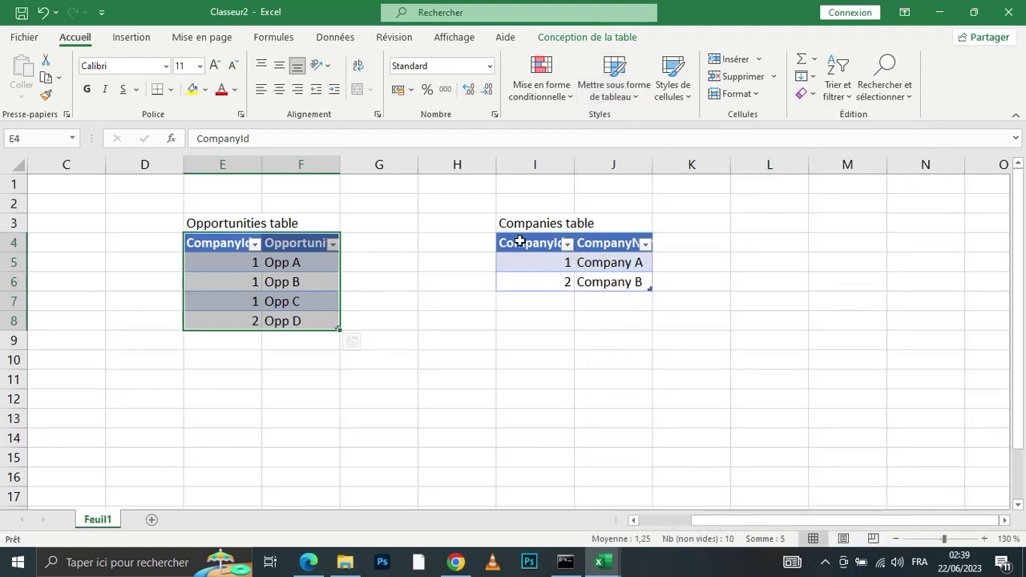
{"action": "left_click_drag", "start_coordinate": [515, 241], "coordinate": [614, 281]}
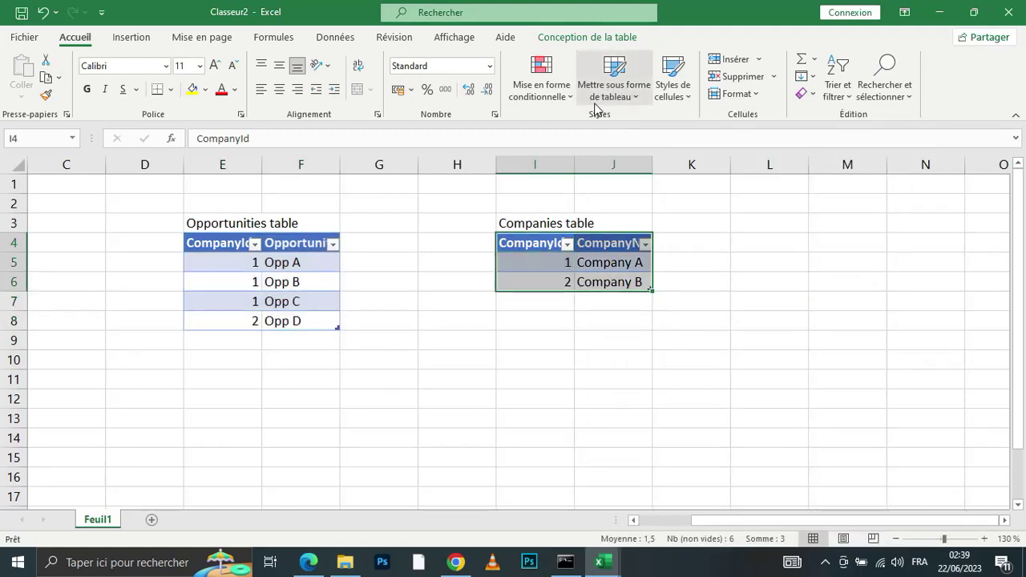
{"action": "left_click", "coordinate": [600, 95]}
{"action": "left_click", "coordinate": [524, 295]}
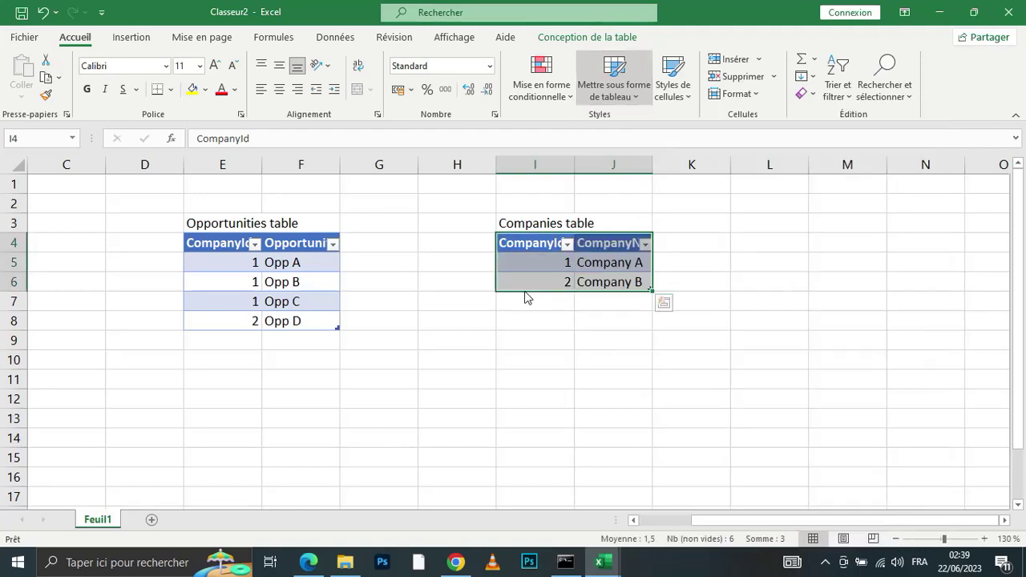
Check the table names assigned to the Opportunities and Companies tables in their table design properties.
{"action": "left_click", "coordinate": [300, 301]}
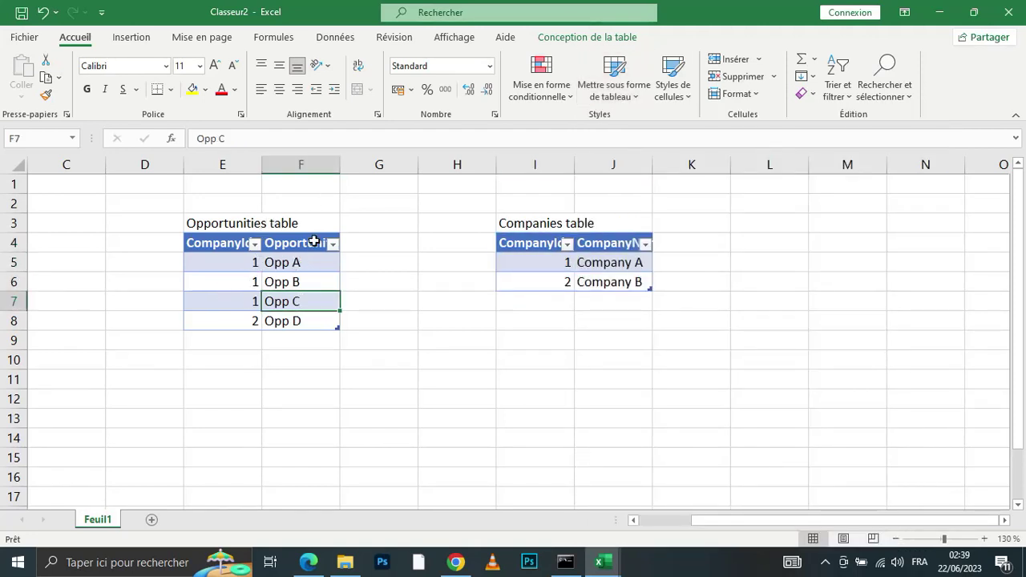
{"action": "left_click", "coordinate": [249, 267]}
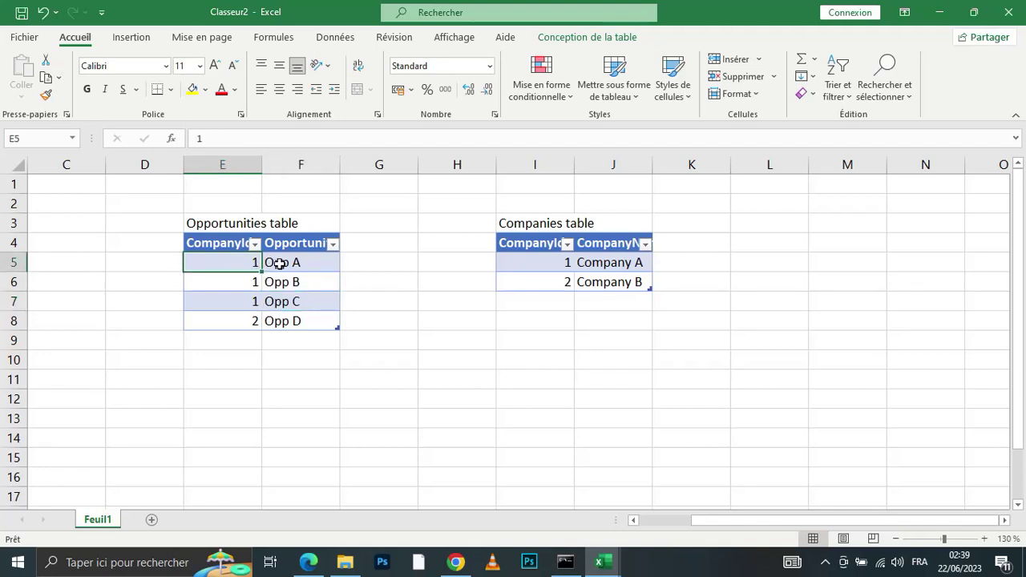
{"action": "left_click", "coordinate": [293, 261]}
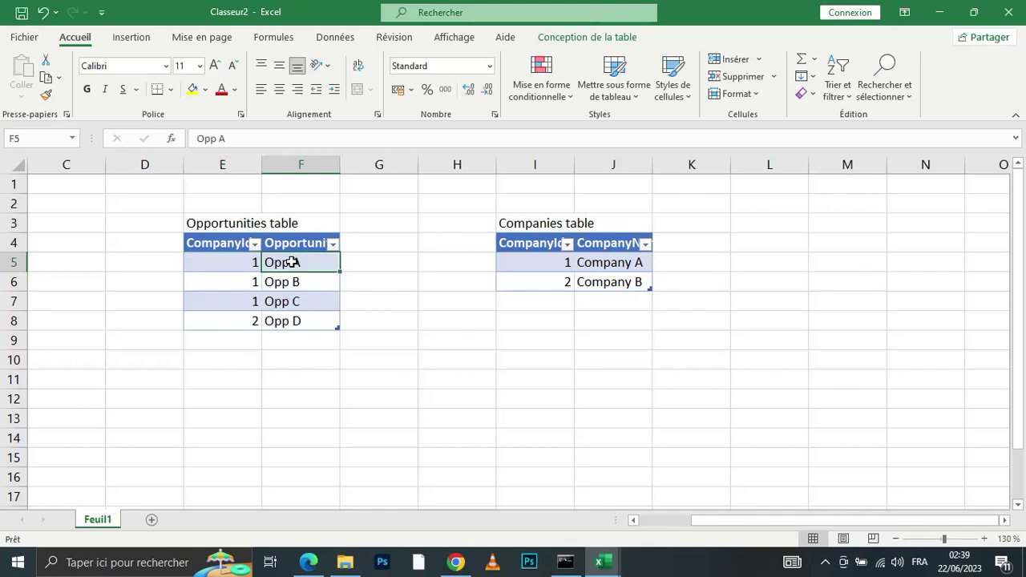
{"action": "left_click", "coordinate": [566, 38]}
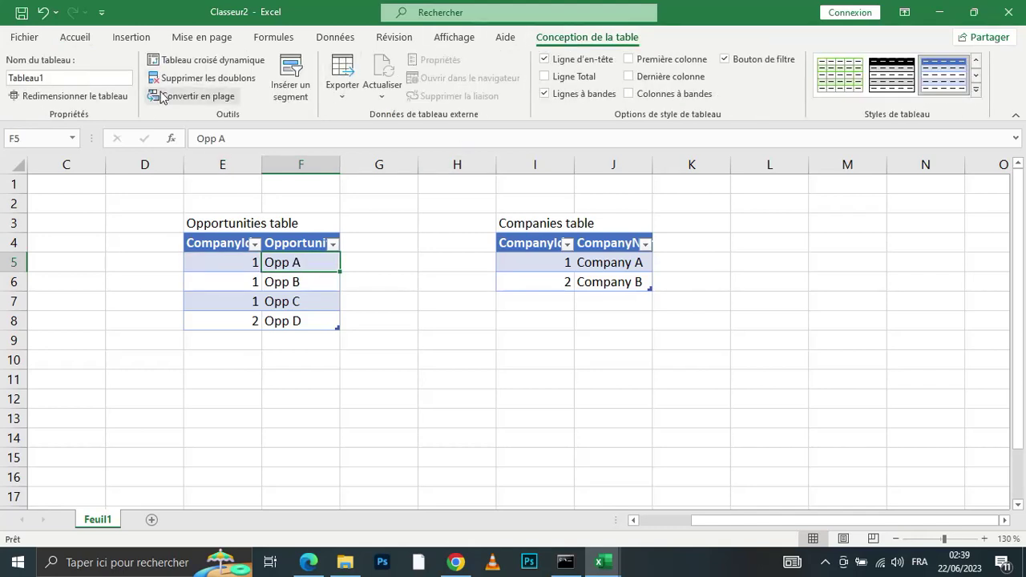
{"action": "left_click", "coordinate": [35, 79]}
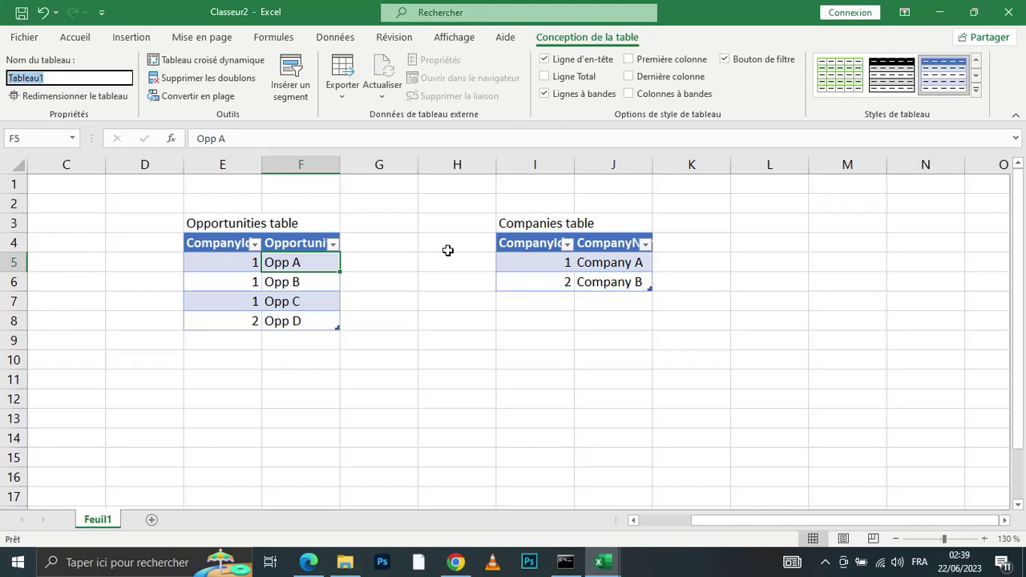
{"action": "left_click", "coordinate": [550, 265]}
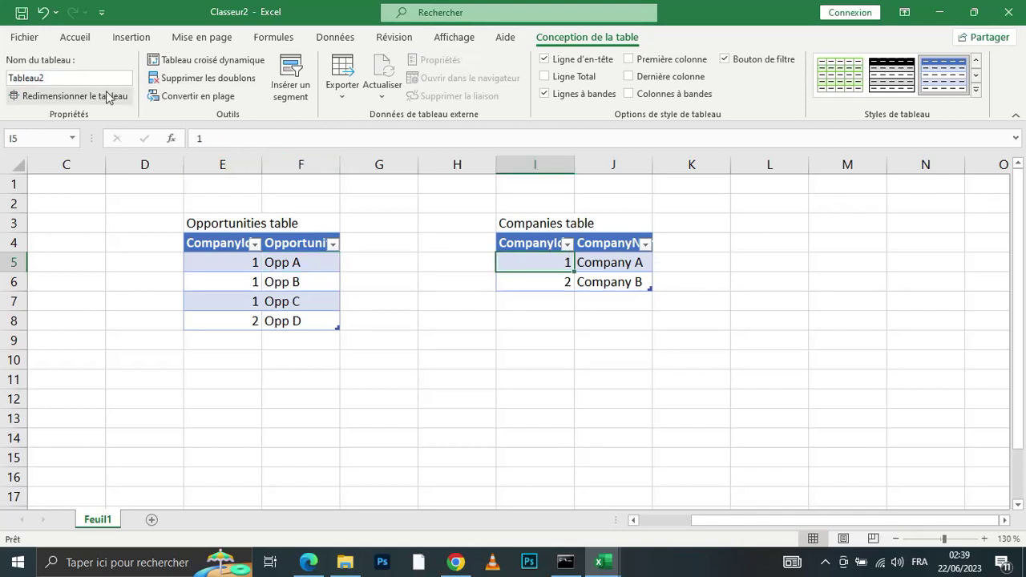
{"action": "left_click", "coordinate": [237, 299]}
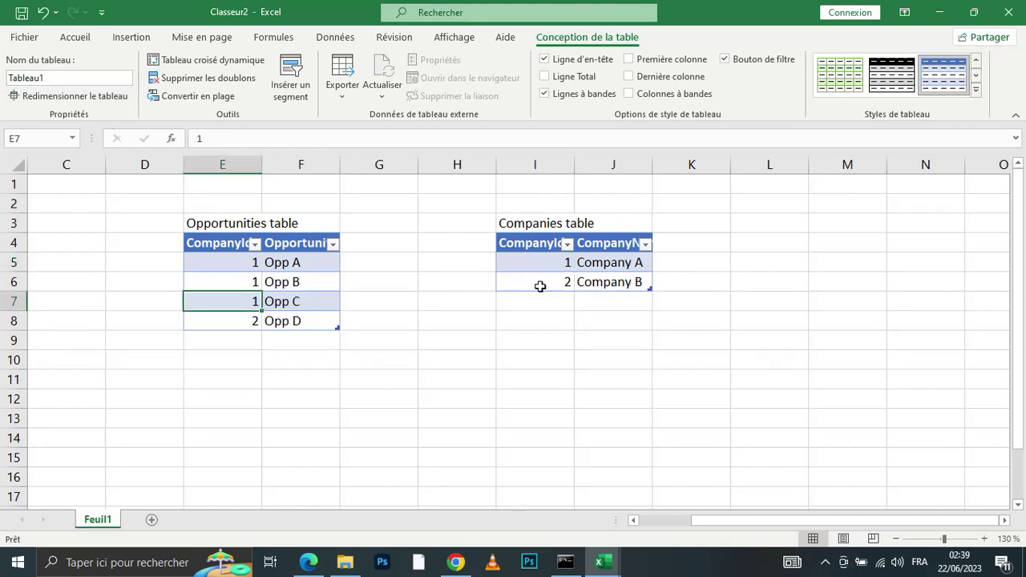
{"action": "left_click", "coordinate": [283, 360]}
{"action": "left_click", "coordinate": [219, 365]}
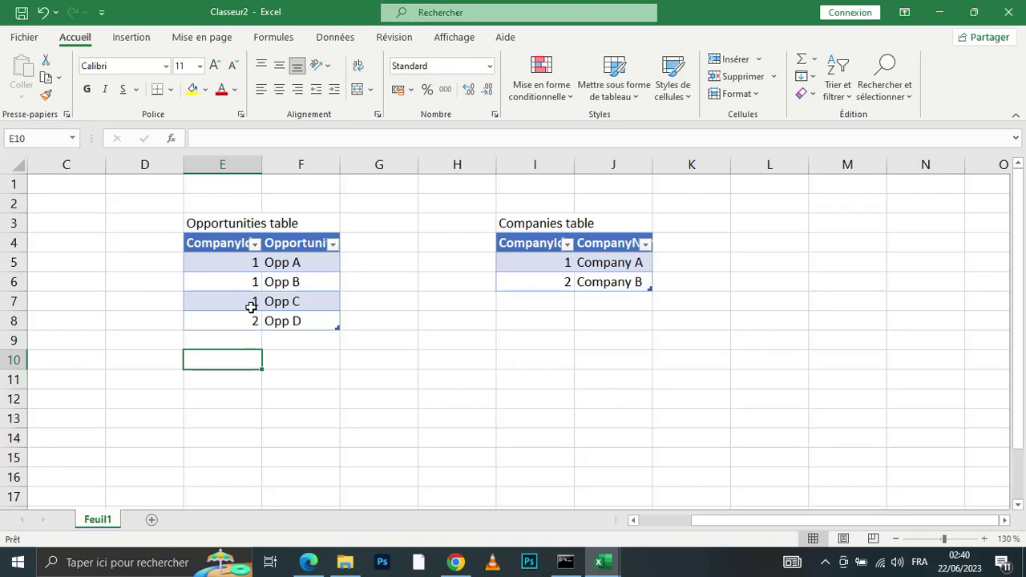
Open the Opportunities table in the Power Query Editor as a query from a table or range.
{"action": "left_click", "coordinate": [336, 40]}
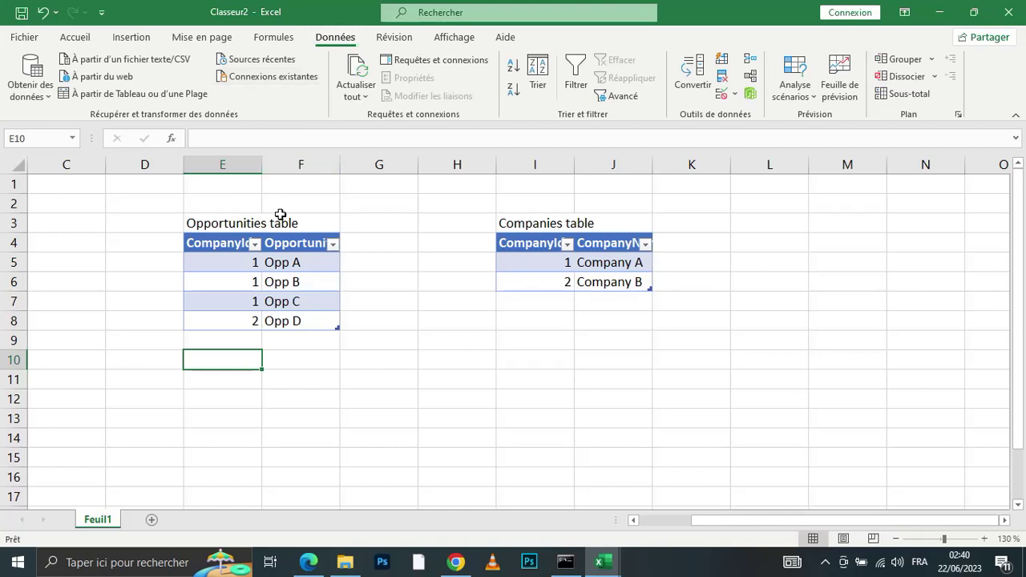
{"action": "left_click", "coordinate": [293, 282]}
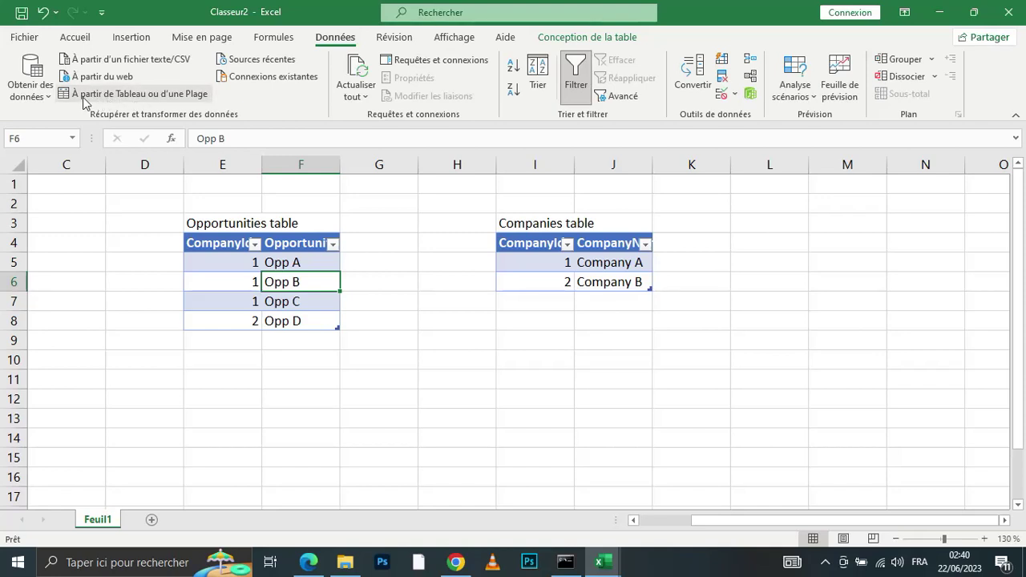
{"action": "left_click", "coordinate": [159, 103]}
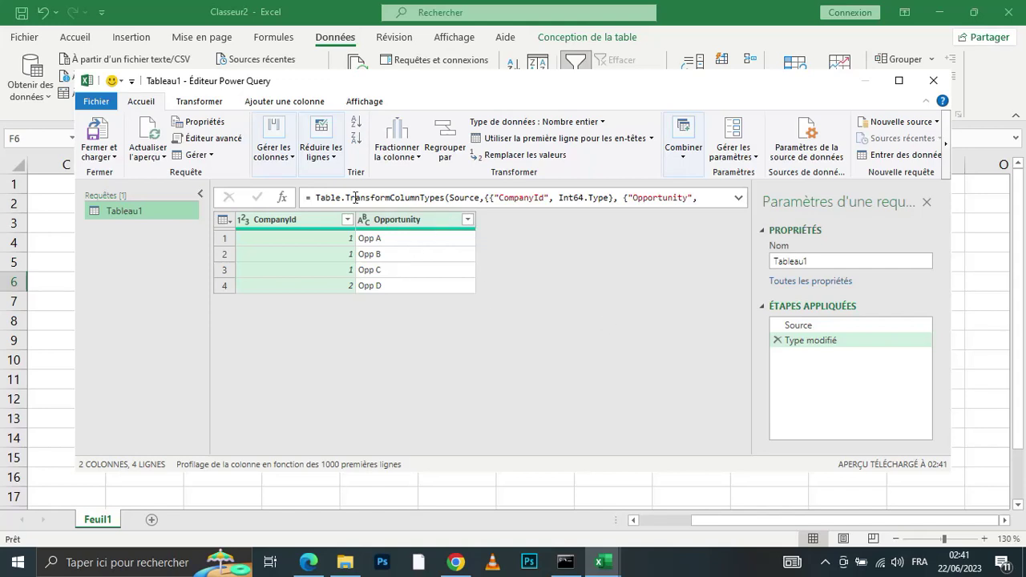
Examine the column type formula of the Opportunities query and reposition the editor window to reveal the import commands behind it.
{"action": "left_click_drag", "start_coordinate": [355, 197], "coordinate": [575, 205]}
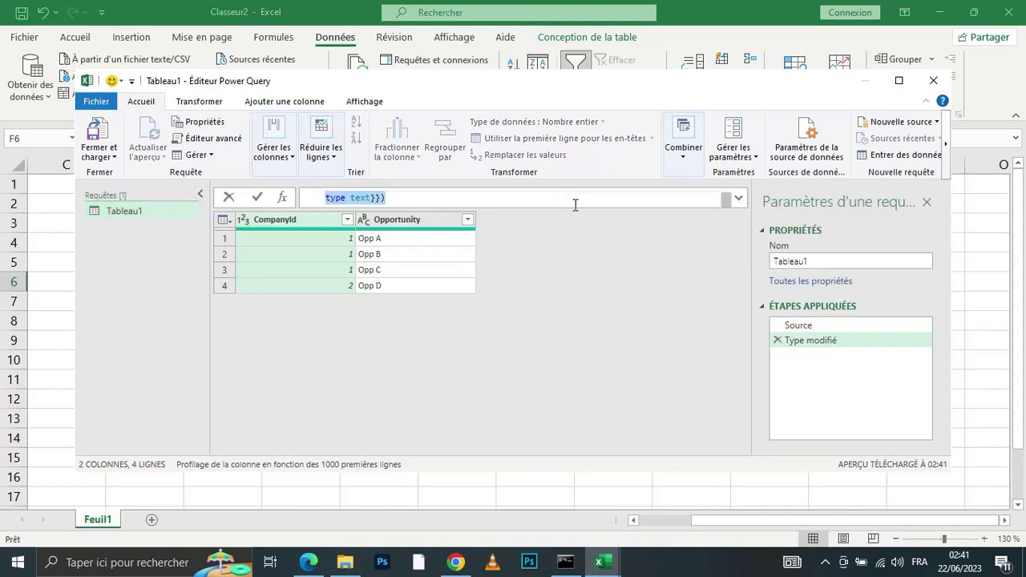
{"action": "left_click", "coordinate": [527, 200]}
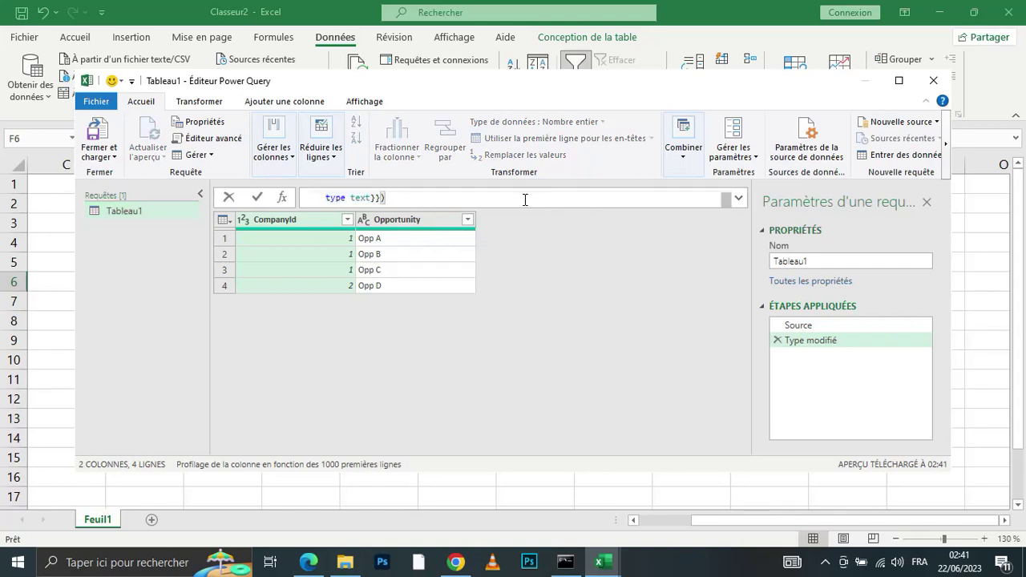
{"action": "key", "text": "Up"}
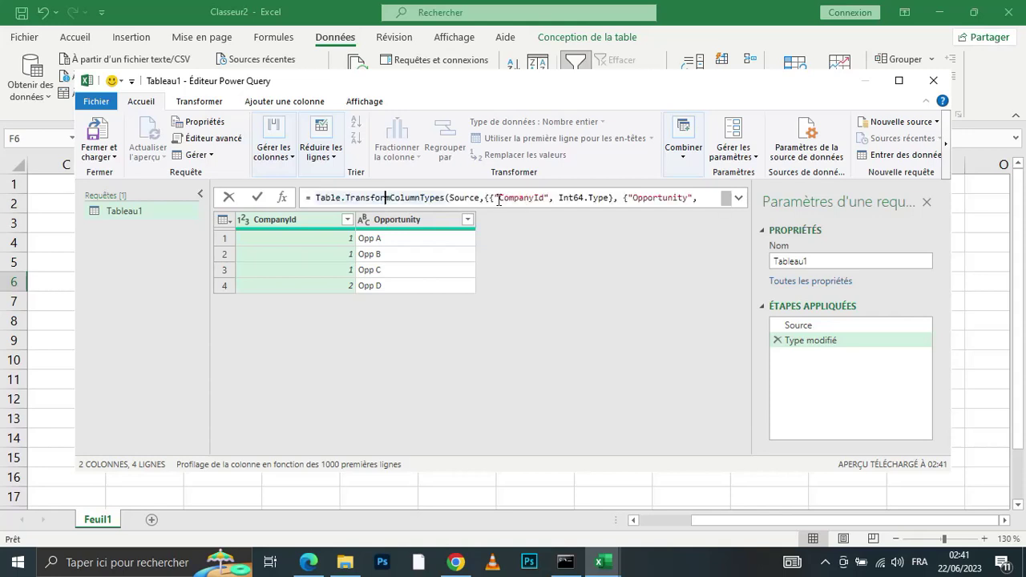
{"action": "left_click", "coordinate": [312, 199]}
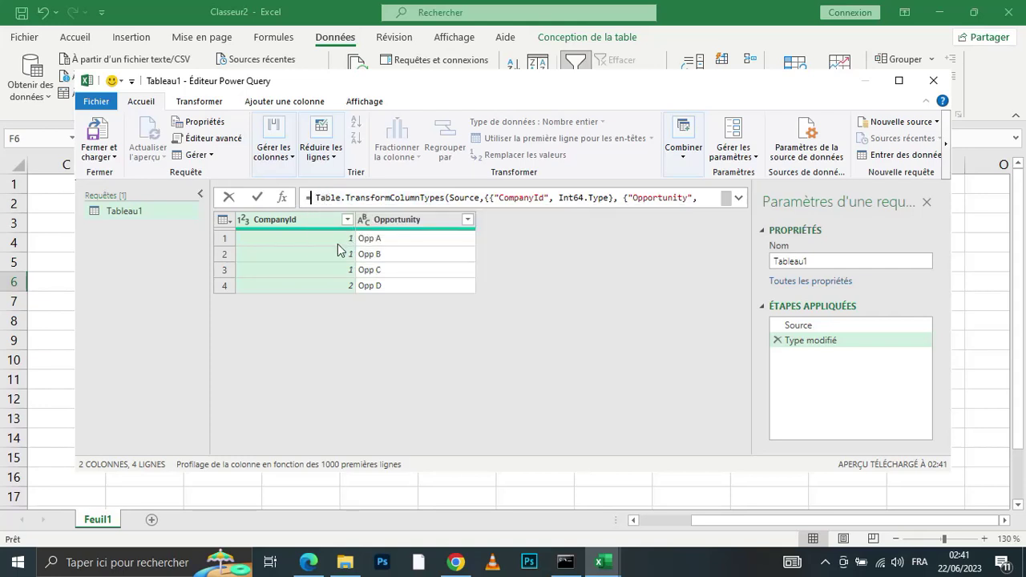
{"action": "mouse_move", "coordinate": [328, 193]}
{"action": "left_click_drag", "start_coordinate": [171, 87], "coordinate": [183, 176]}
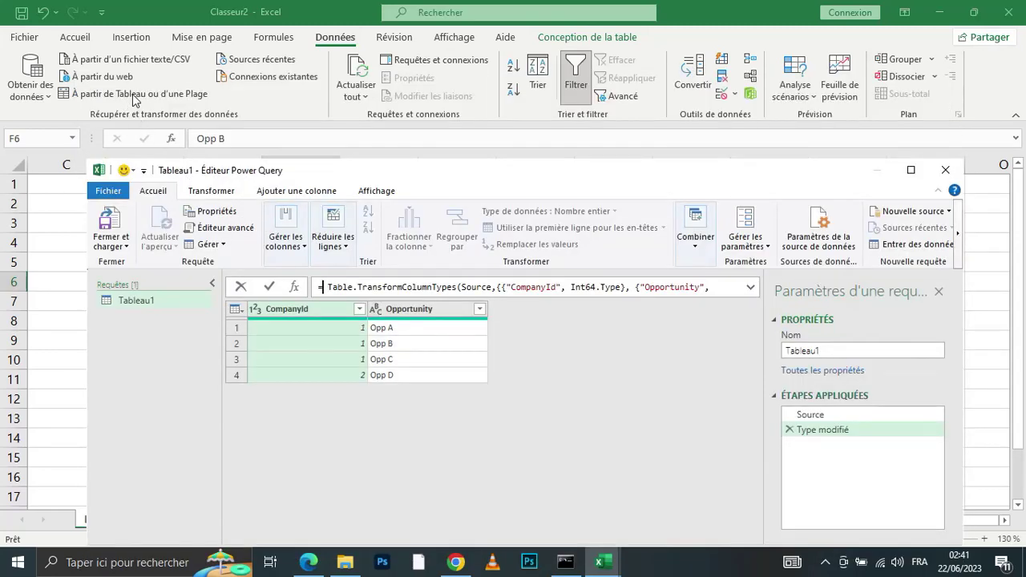
{"action": "left_click_drag", "start_coordinate": [212, 171], "coordinate": [195, 130]}
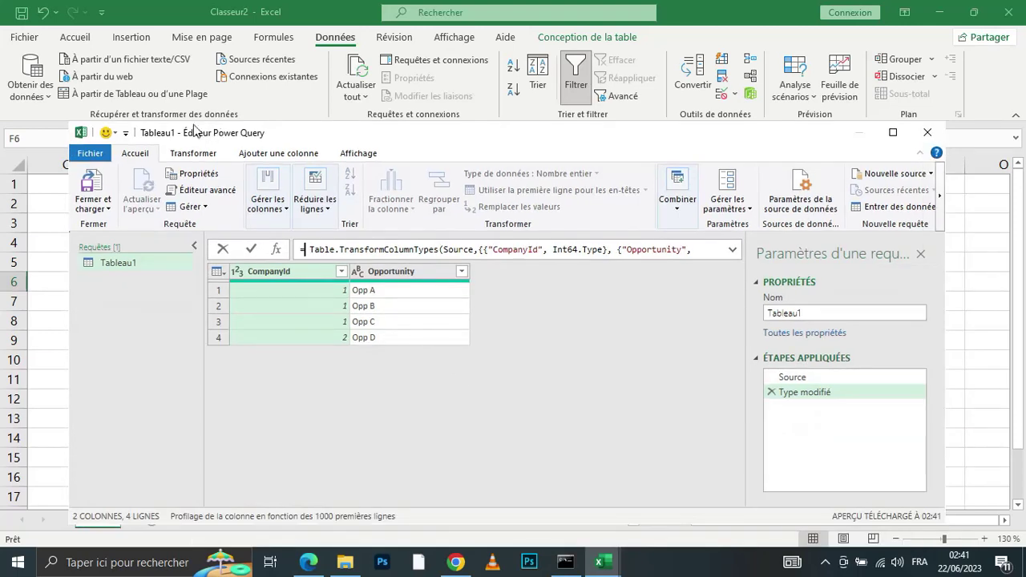
Close the Opportunities query and load it only as a connection, without placing the data on a sheet.
{"action": "left_click", "coordinate": [100, 213]}
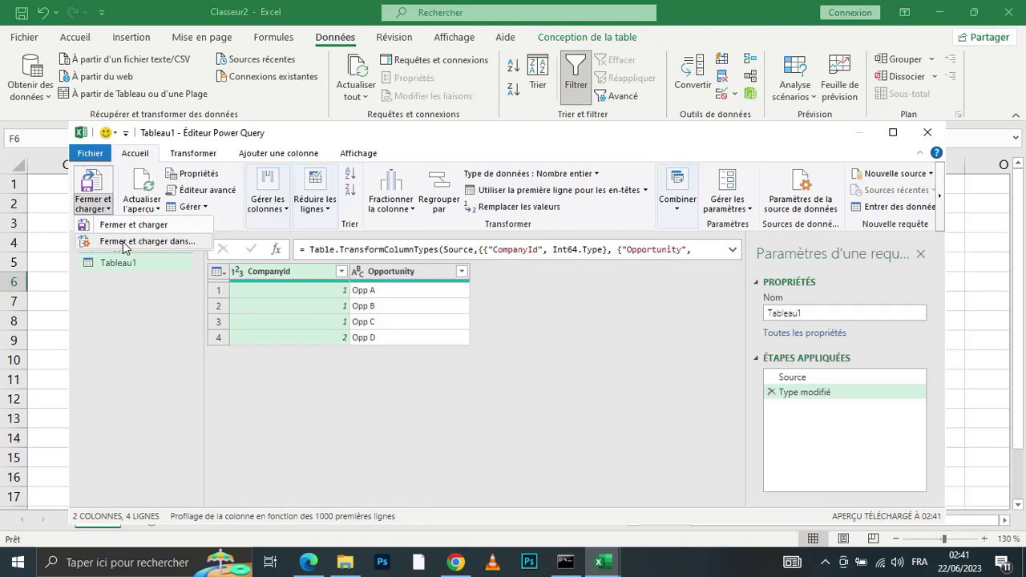
{"action": "left_click", "coordinate": [122, 243]}
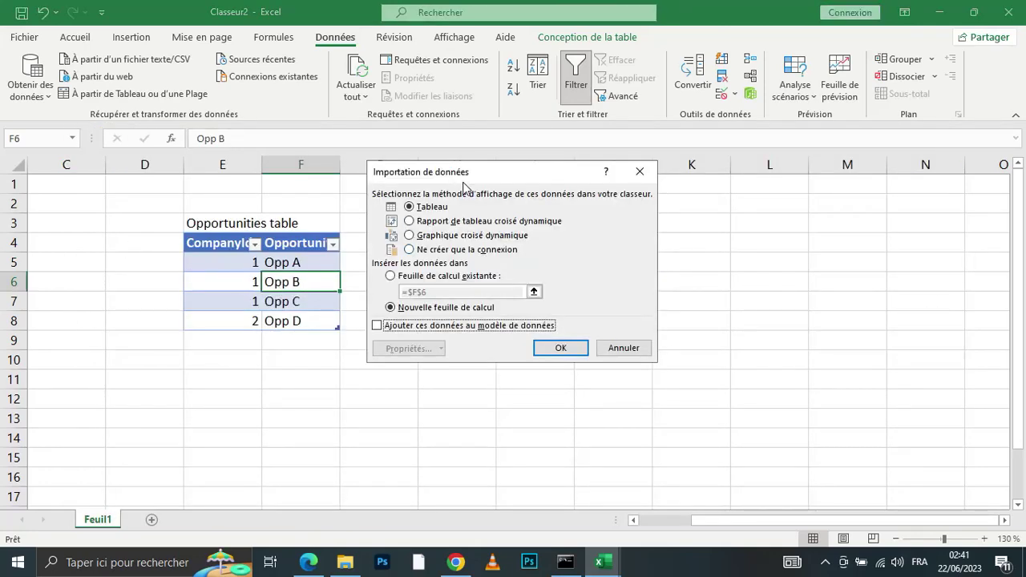
{"action": "left_click_drag", "start_coordinate": [472, 178], "coordinate": [533, 200]}
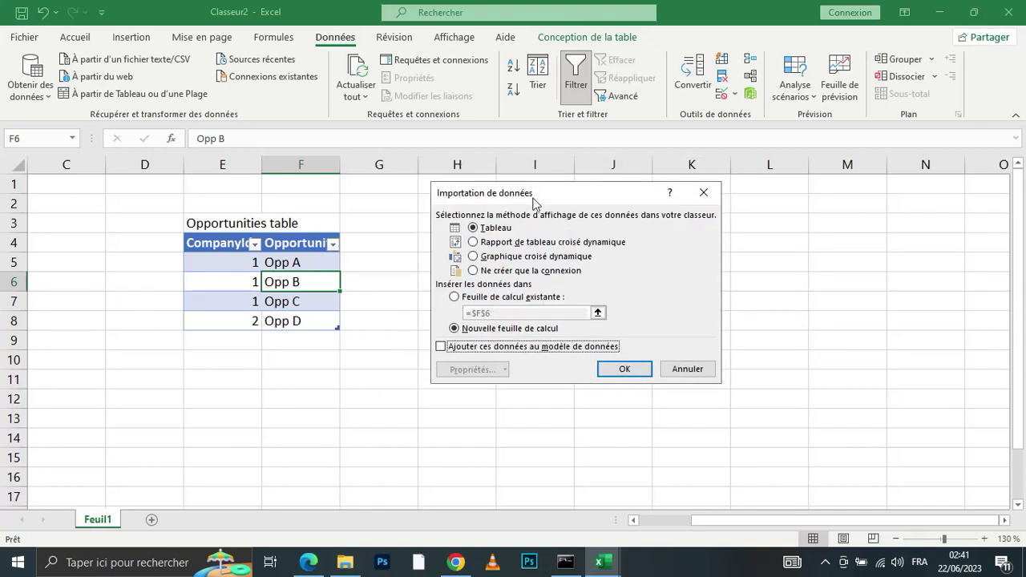
{"action": "left_click", "coordinate": [499, 274]}
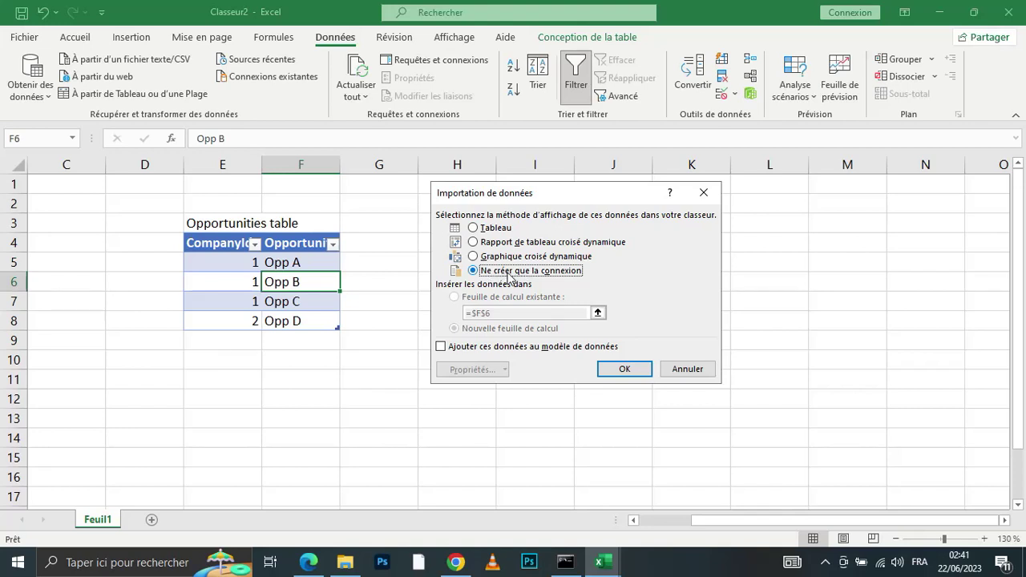
{"action": "left_click", "coordinate": [617, 369]}
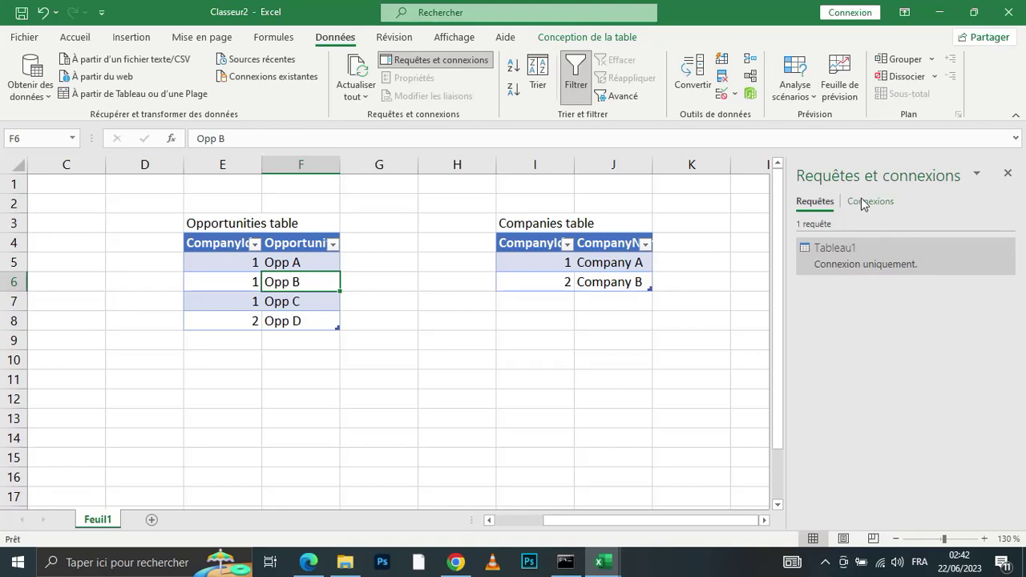
Open the Companies table in the Power Query Editor as a query from a table or range.
{"action": "left_click", "coordinate": [619, 268]}
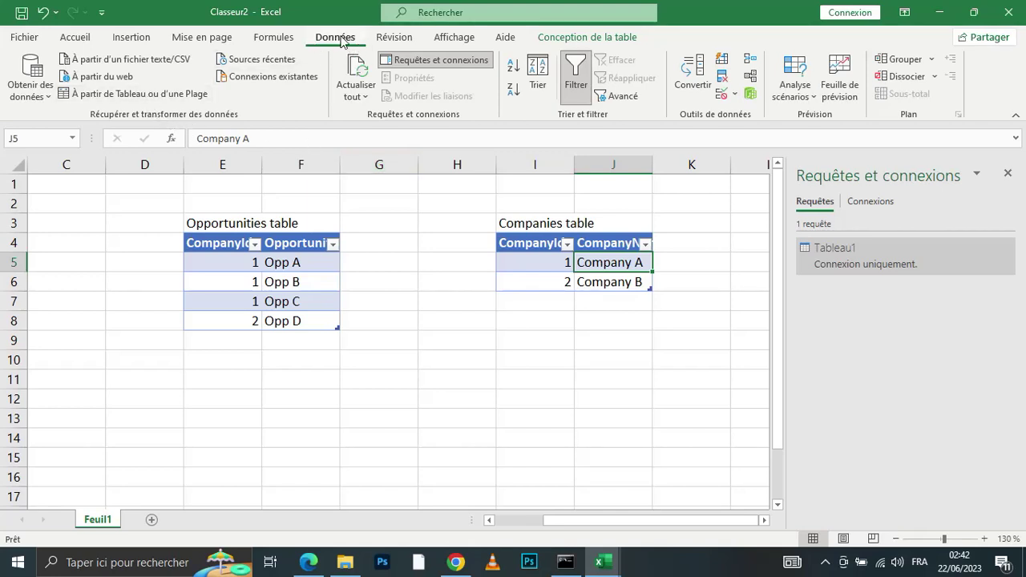
{"action": "left_click", "coordinate": [96, 94]}
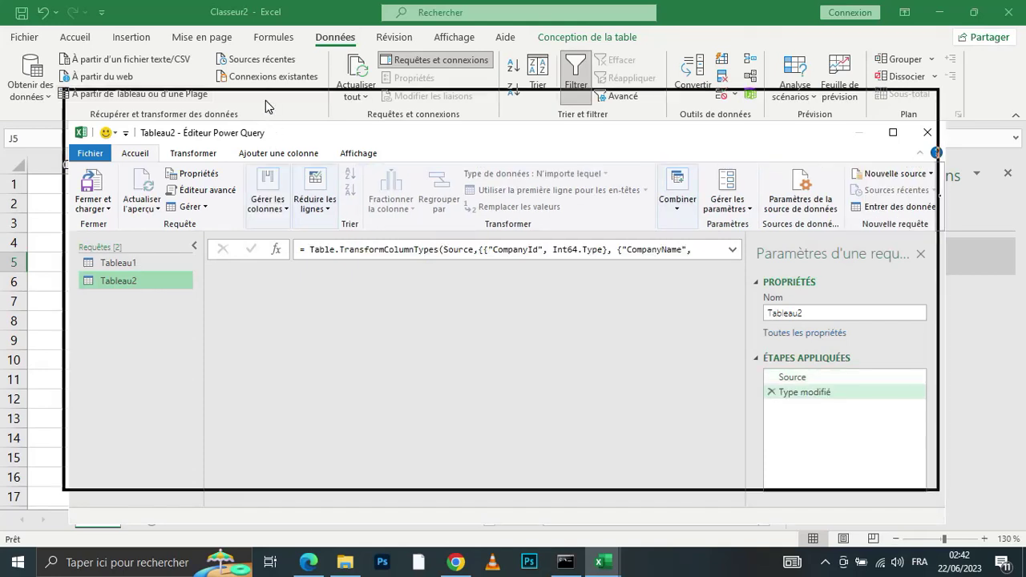
{"action": "left_click_drag", "start_coordinate": [270, 135], "coordinate": [266, 101]}
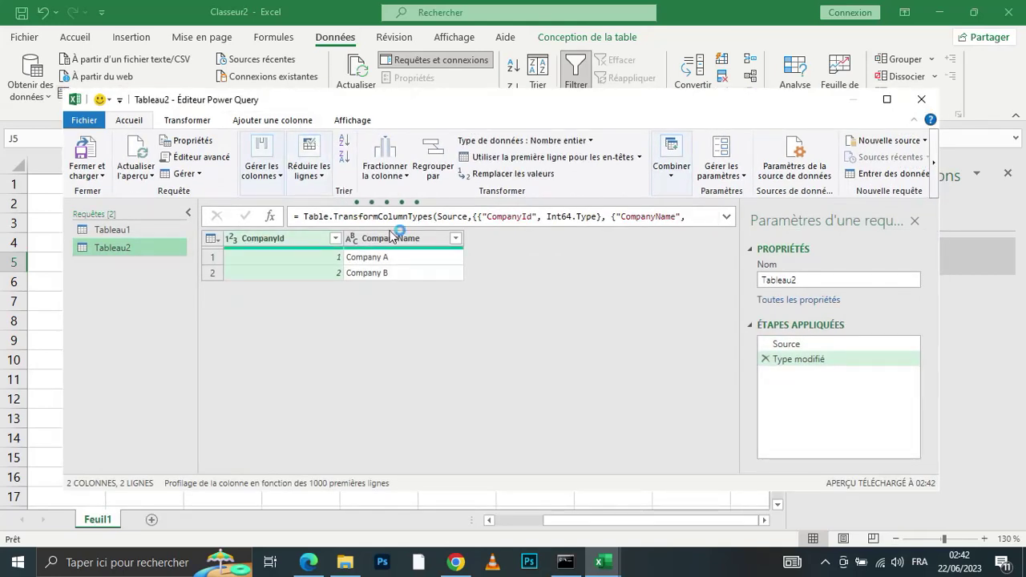
Close the Companies query and load it only as a connection, without placing the data on a sheet.
{"action": "left_click", "coordinate": [94, 177]}
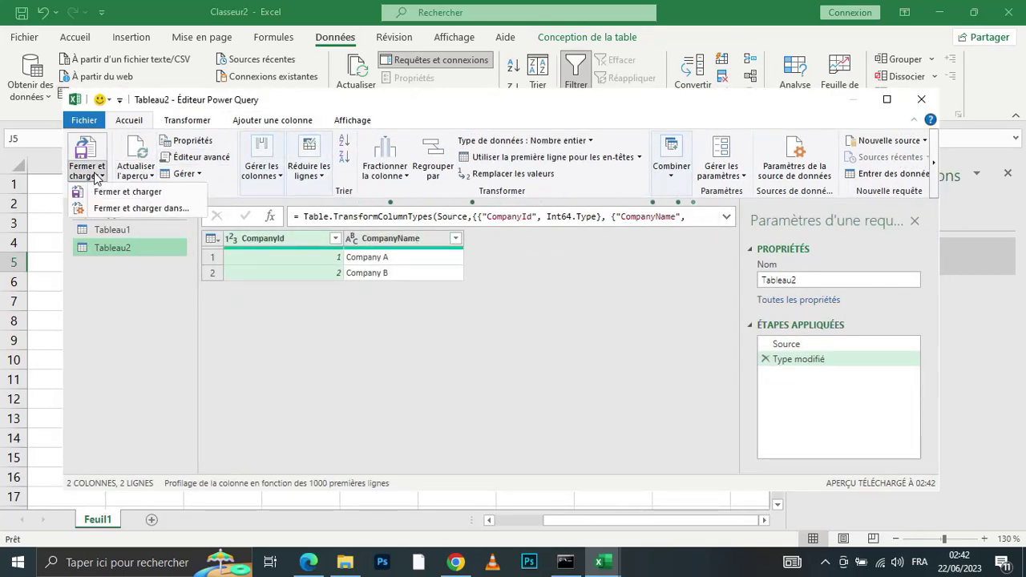
{"action": "left_click", "coordinate": [122, 209]}
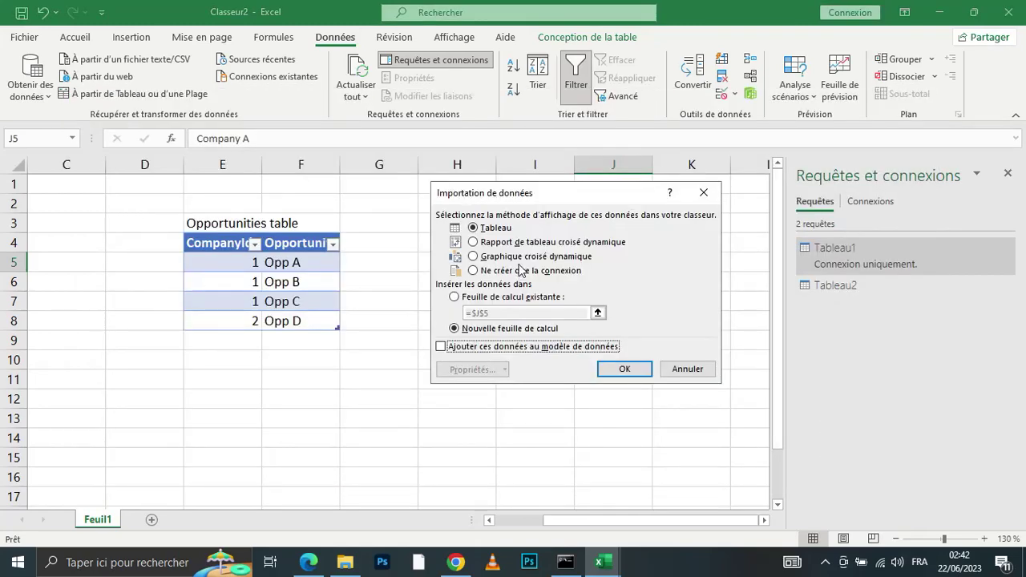
{"action": "left_click", "coordinate": [514, 273]}
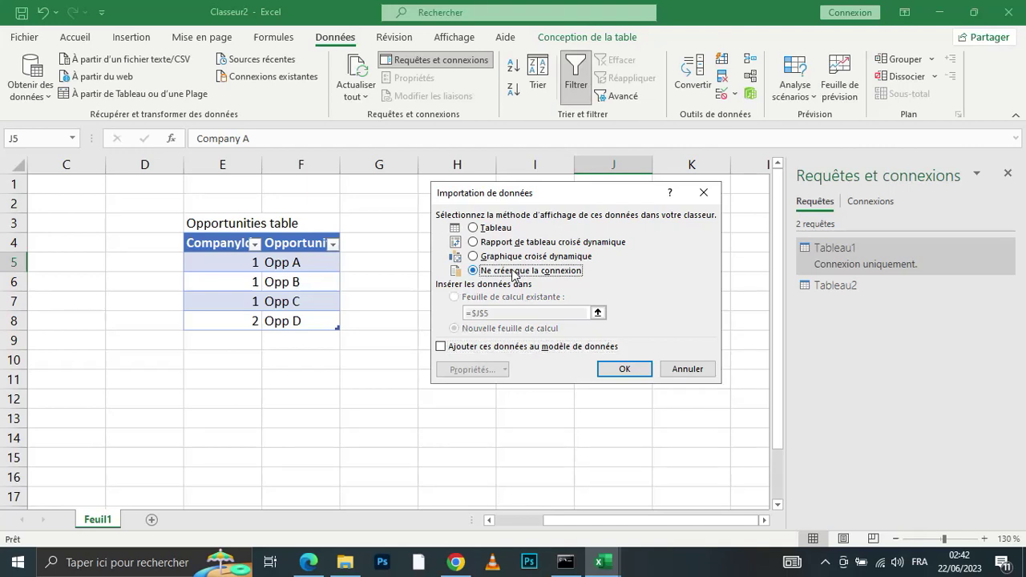
{"action": "left_click", "coordinate": [609, 374]}
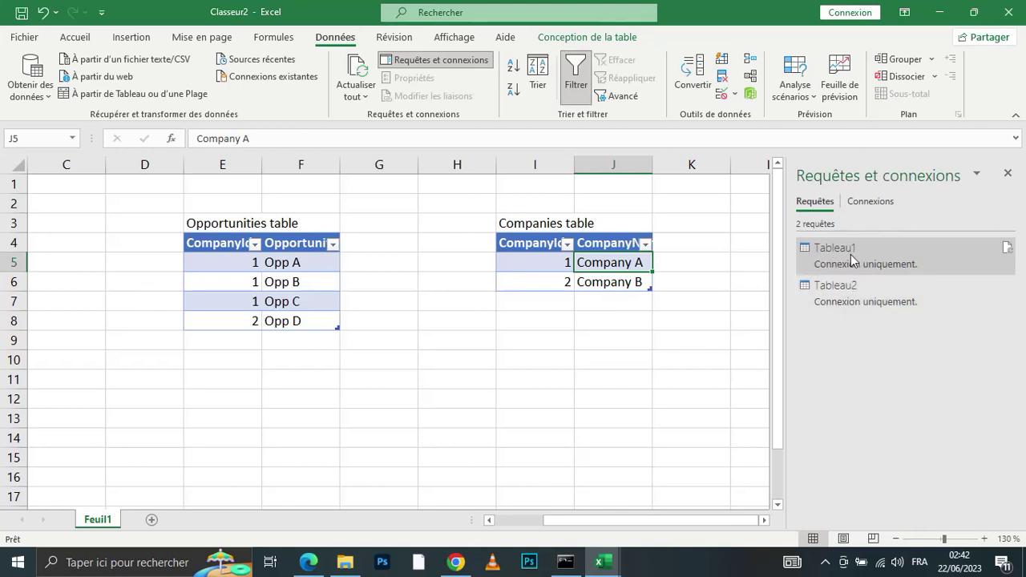
Preview the Tableau1 and Tableau2 queries and compare them with the Opportunities and Companies tables on the sheet.
{"action": "mouse_move", "coordinate": [841, 269]}
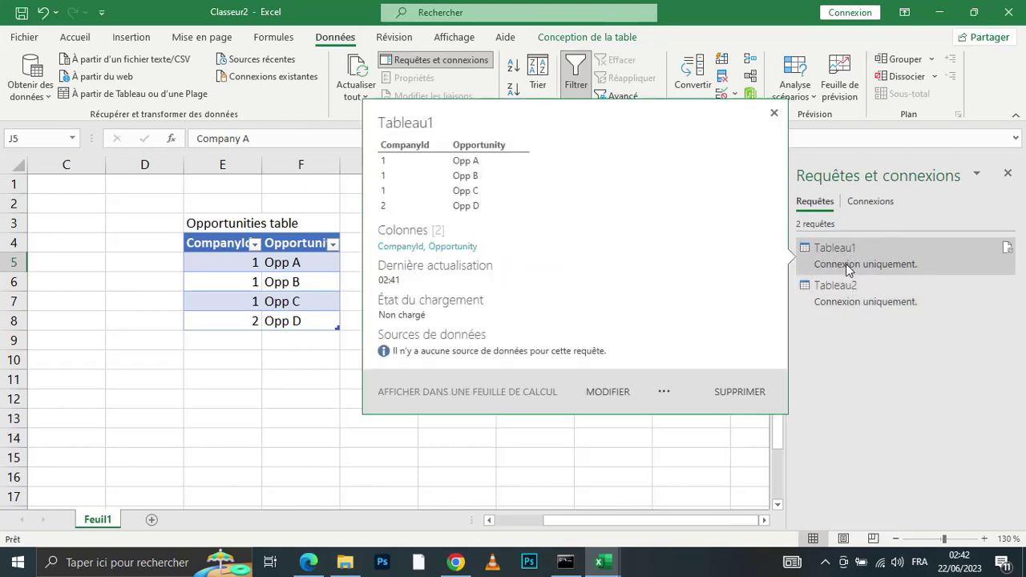
{"action": "mouse_move", "coordinate": [847, 297]}
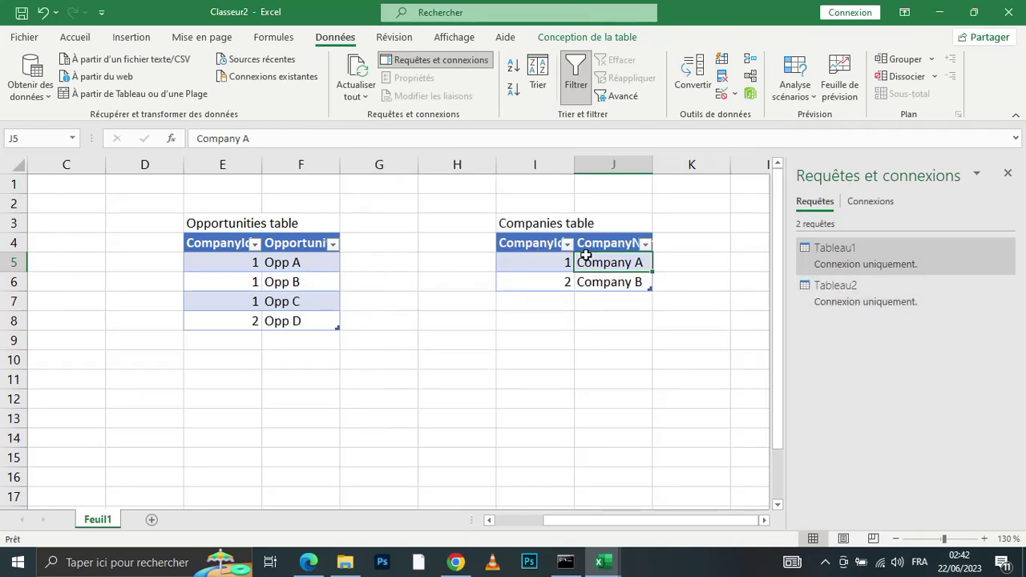
{"action": "left_click", "coordinate": [275, 367]}
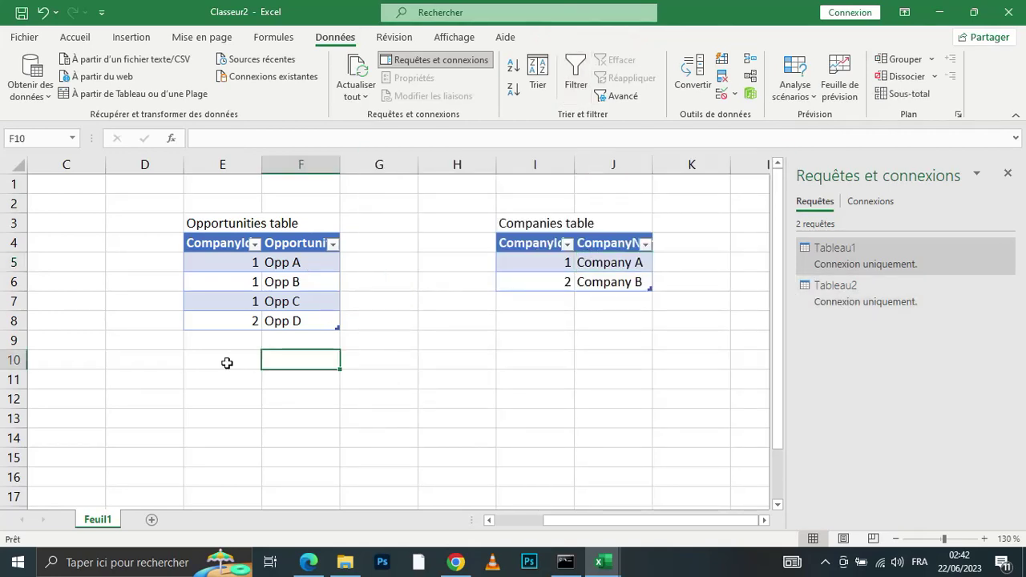
{"action": "left_click_drag", "start_coordinate": [227, 360], "coordinate": [435, 436]}
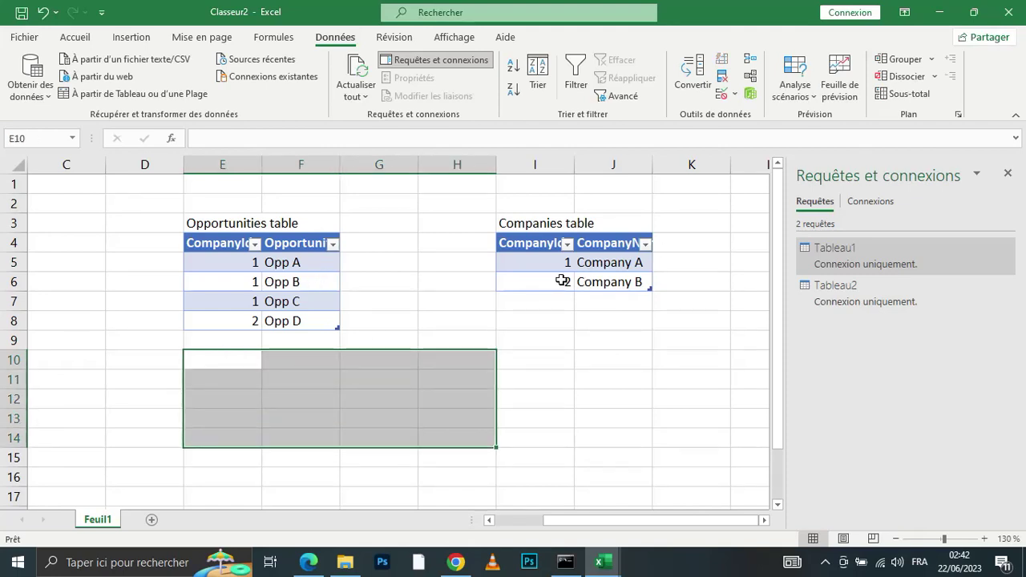
{"action": "left_click", "coordinate": [294, 282]}
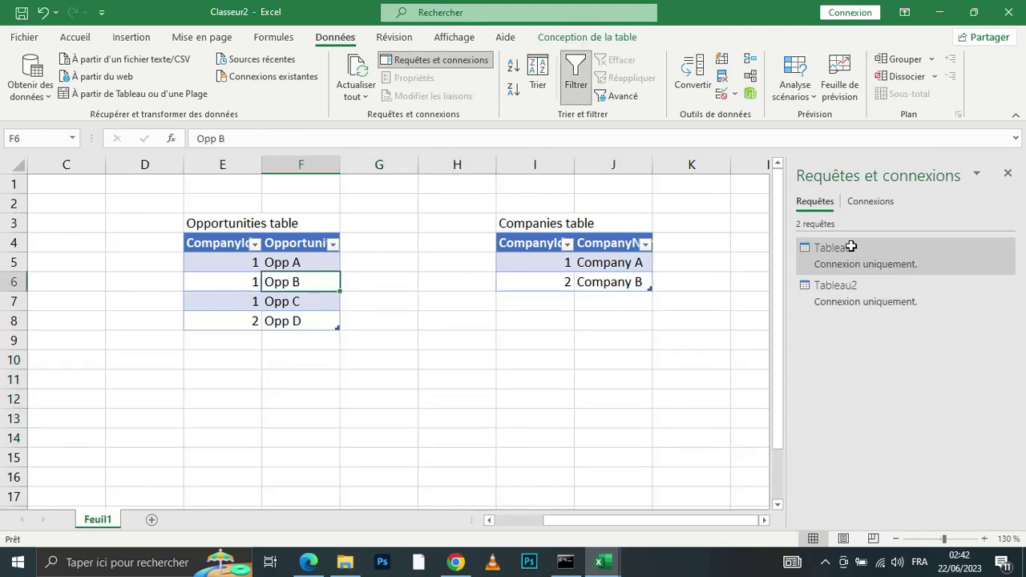
{"action": "left_click", "coordinate": [615, 258]}
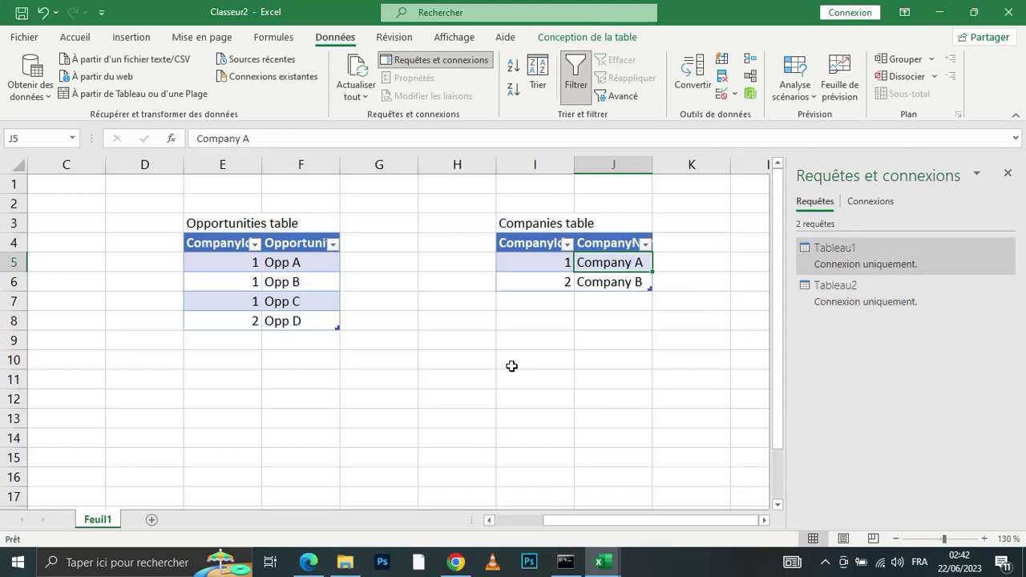
{"action": "left_click", "coordinate": [397, 372]}
{"action": "left_click", "coordinate": [239, 378]}
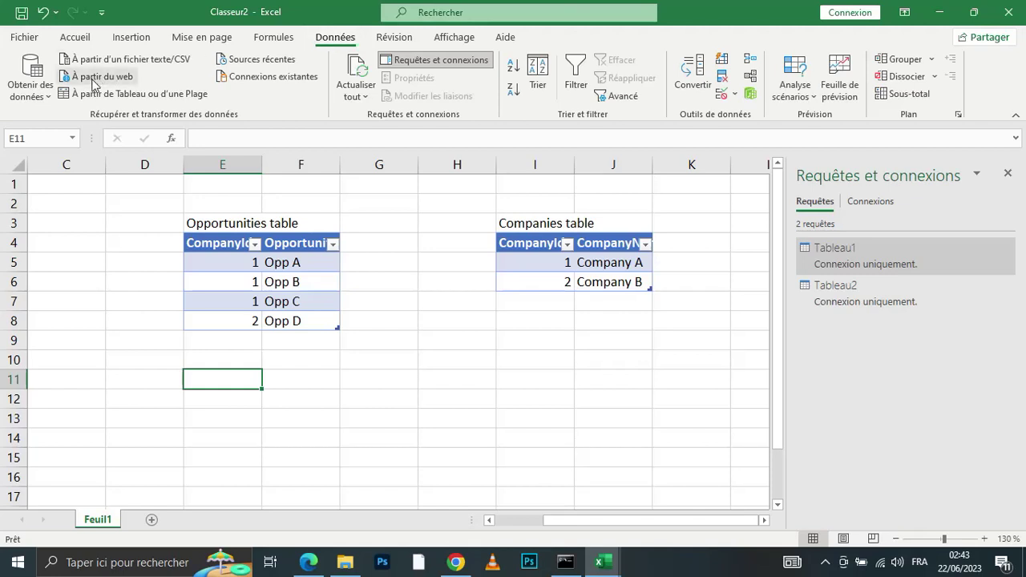
Start a merge of queries with Tableau1 as the first table and Tableau2 as the second table.
{"action": "left_click", "coordinate": [37, 105]}
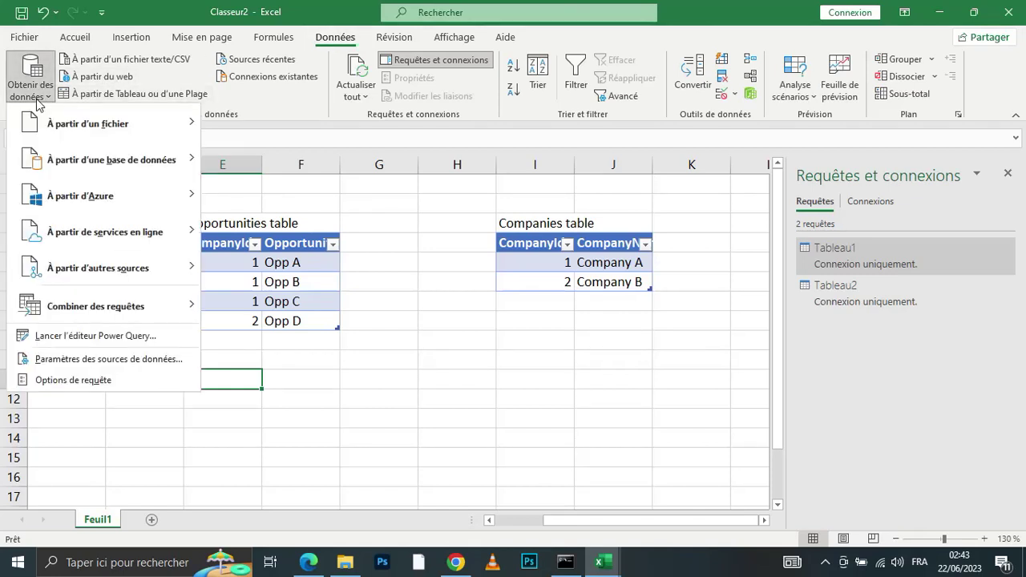
{"action": "mouse_move", "coordinate": [90, 313]}
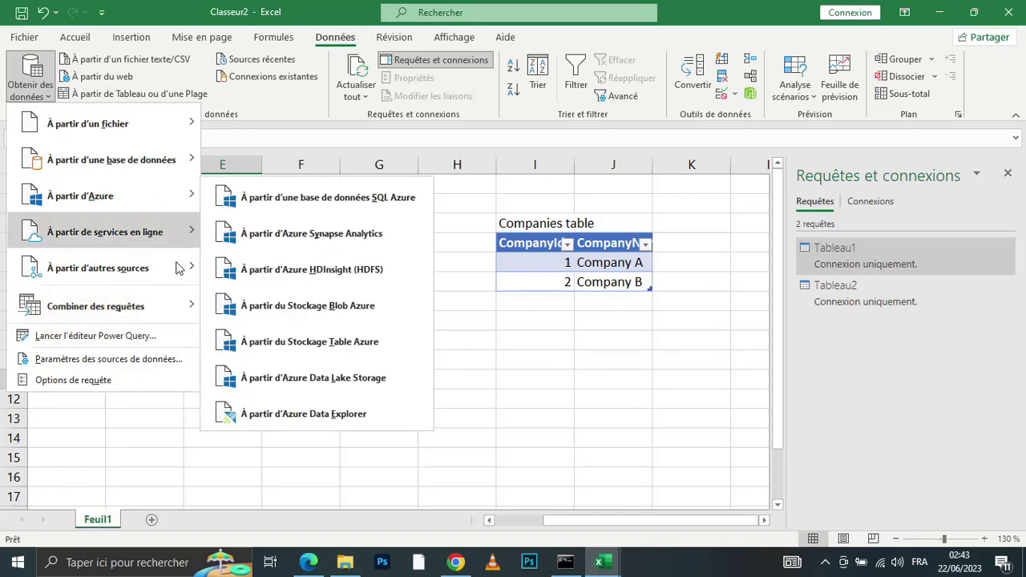
{"action": "left_click", "coordinate": [40, 95]}
{"action": "left_click", "coordinate": [40, 94]}
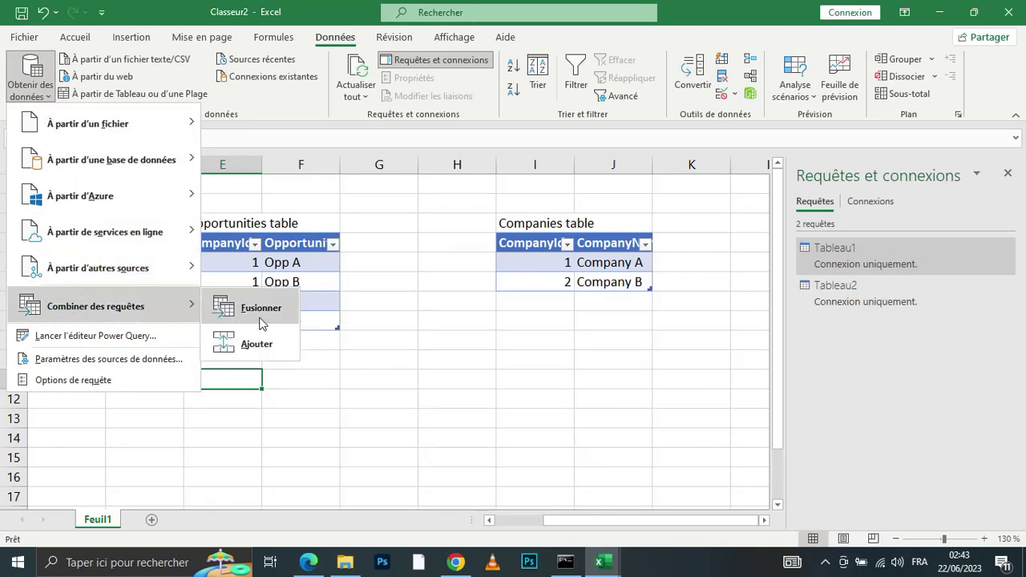
{"action": "left_click", "coordinate": [259, 313]}
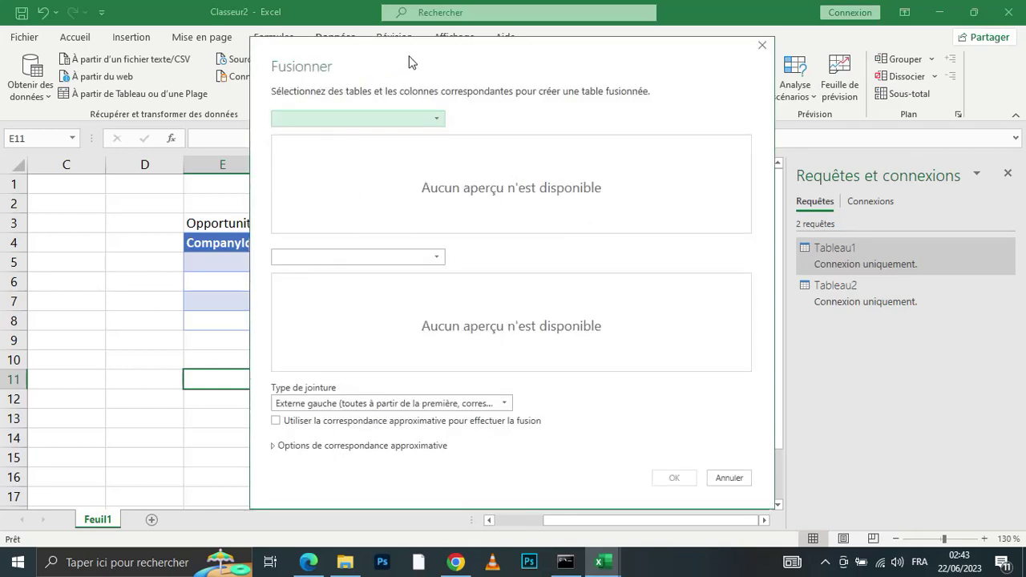
{"action": "mouse_move", "coordinate": [439, 58]}
{"action": "left_mouse_down"}
{"action": "mouse_move", "coordinate": [515, 74]}
{"action": "mouse_move", "coordinate": [436, 61]}
{"action": "left_mouse_up"}
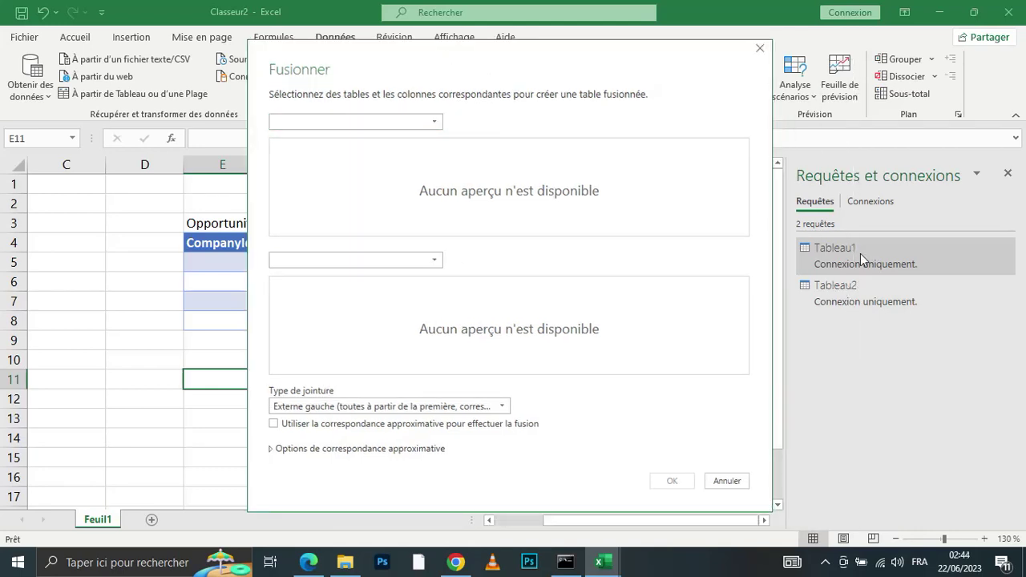
{"action": "left_click", "coordinate": [370, 123]}
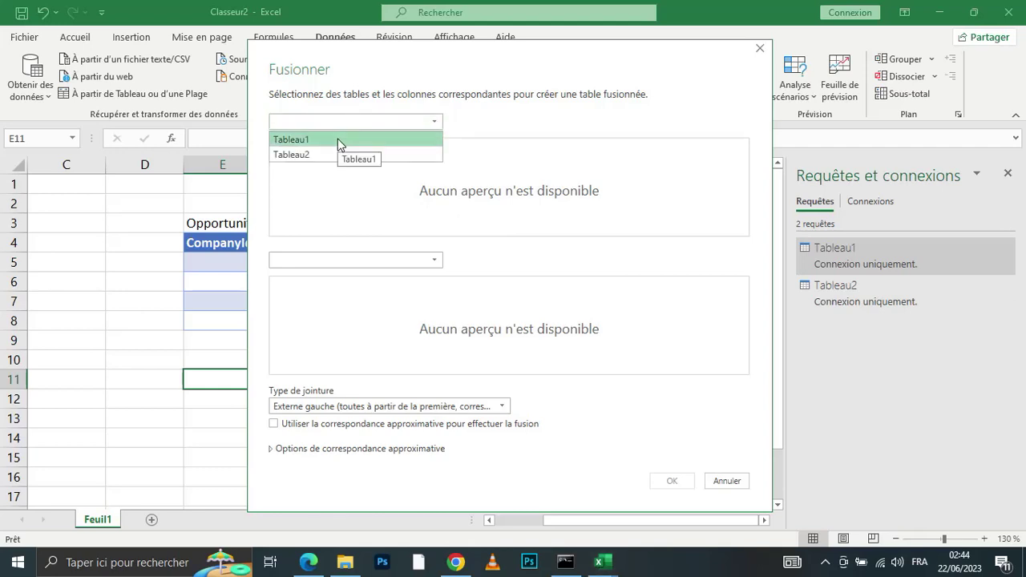
{"action": "left_click", "coordinate": [339, 142]}
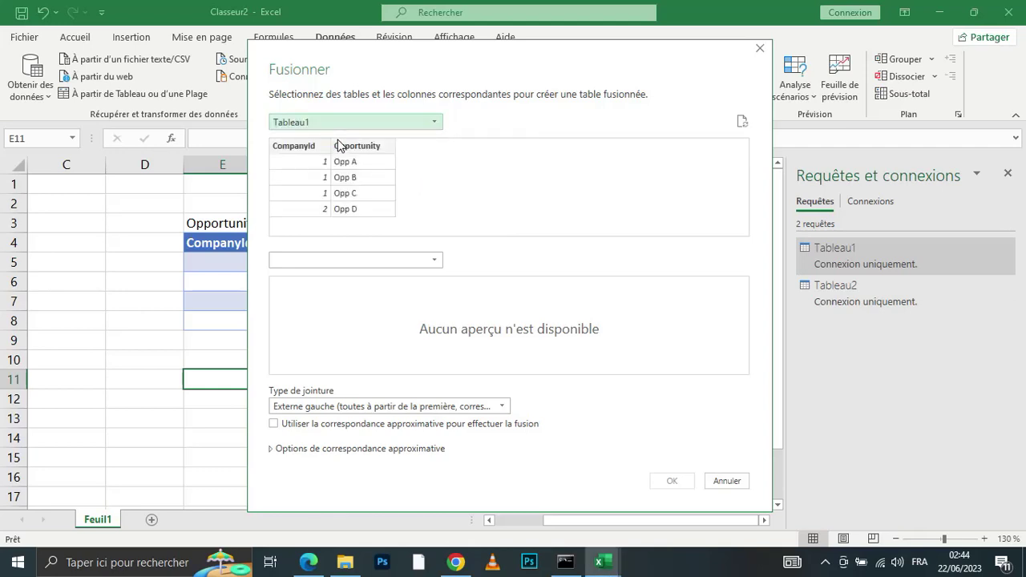
{"action": "left_click", "coordinate": [380, 260]}
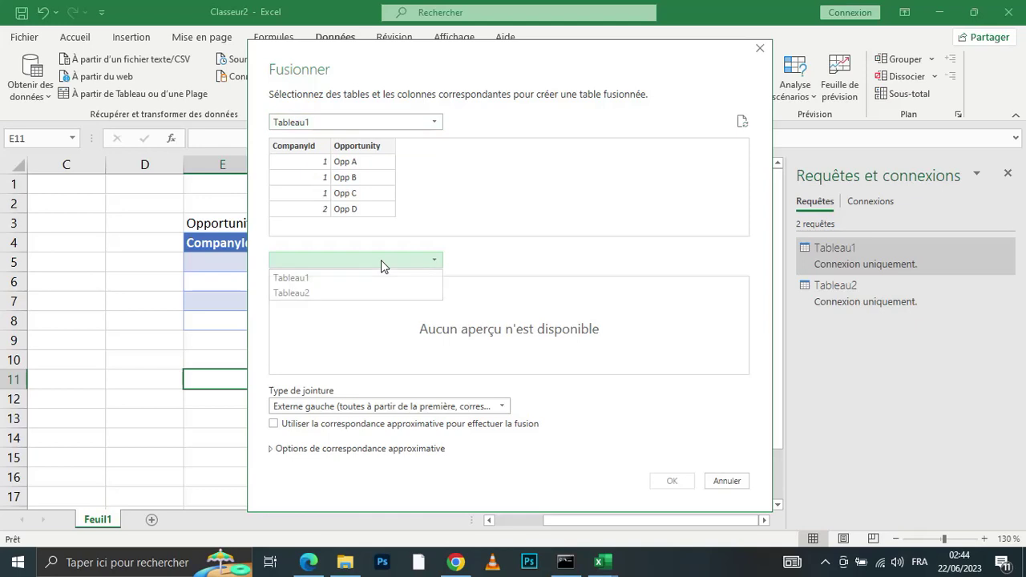
{"action": "left_click", "coordinate": [353, 293]}
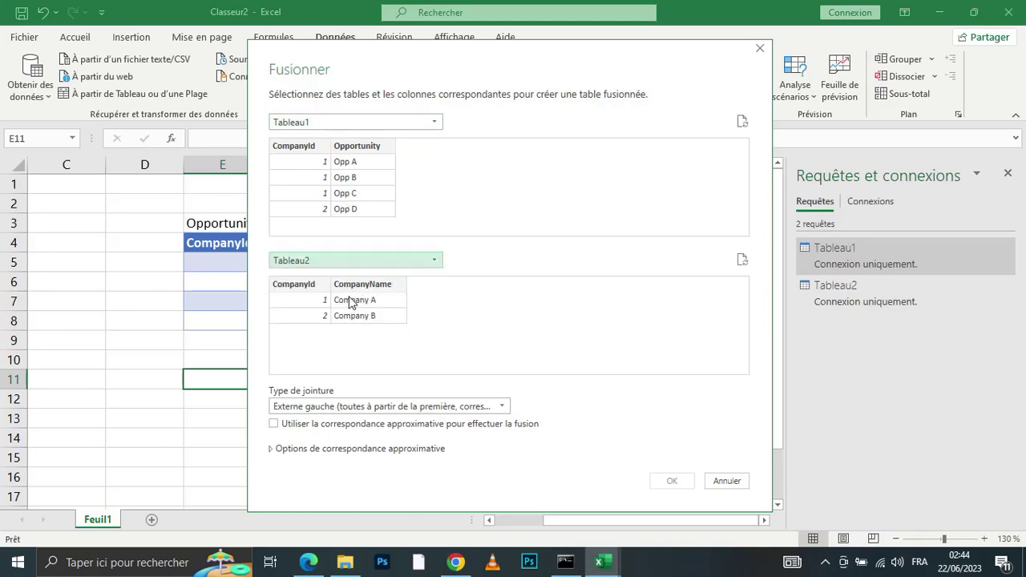
Match the two tables on their CompanyId columns and create the merged query with the left outer join.
{"action": "left_click_drag", "start_coordinate": [448, 58], "coordinate": [719, 284]}
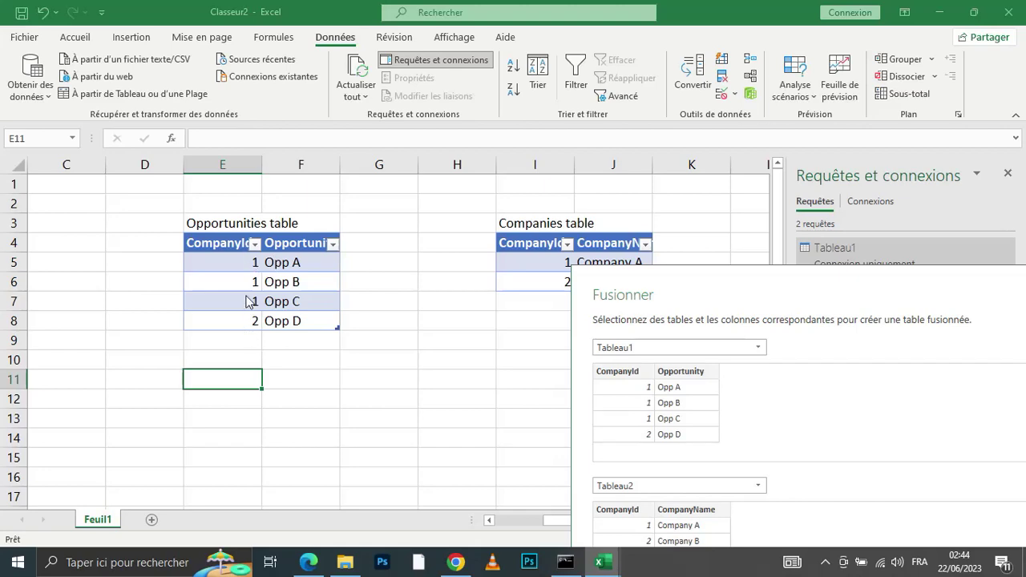
{"action": "left_click_drag", "start_coordinate": [664, 287], "coordinate": [359, 104]}
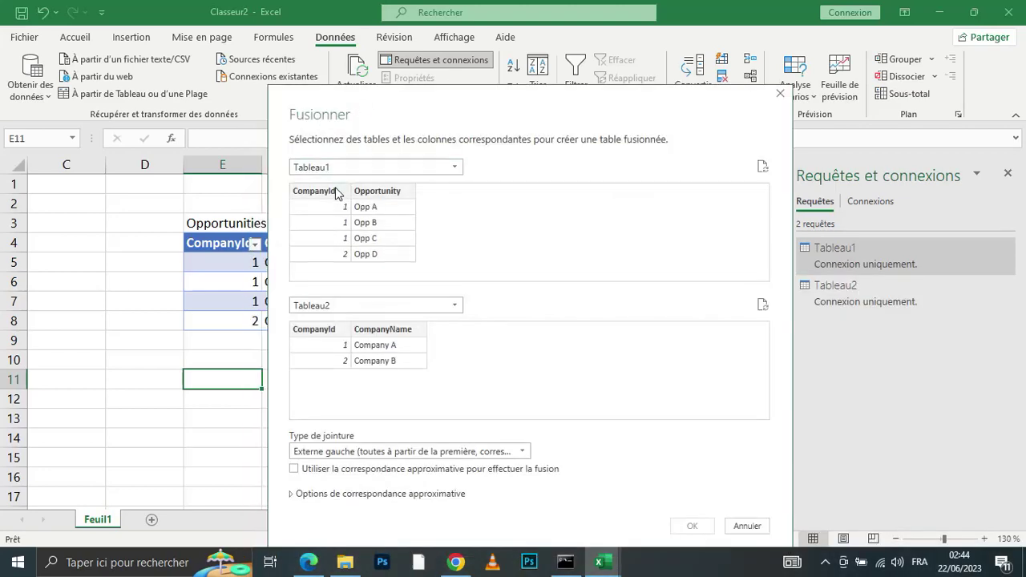
{"action": "left_click", "coordinate": [331, 196]}
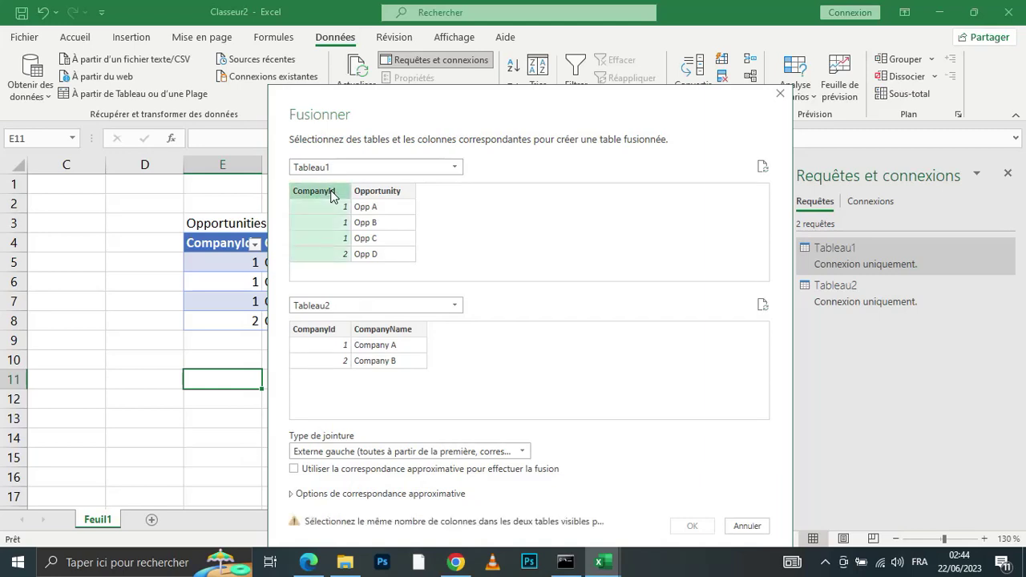
{"action": "left_click", "coordinate": [331, 333]}
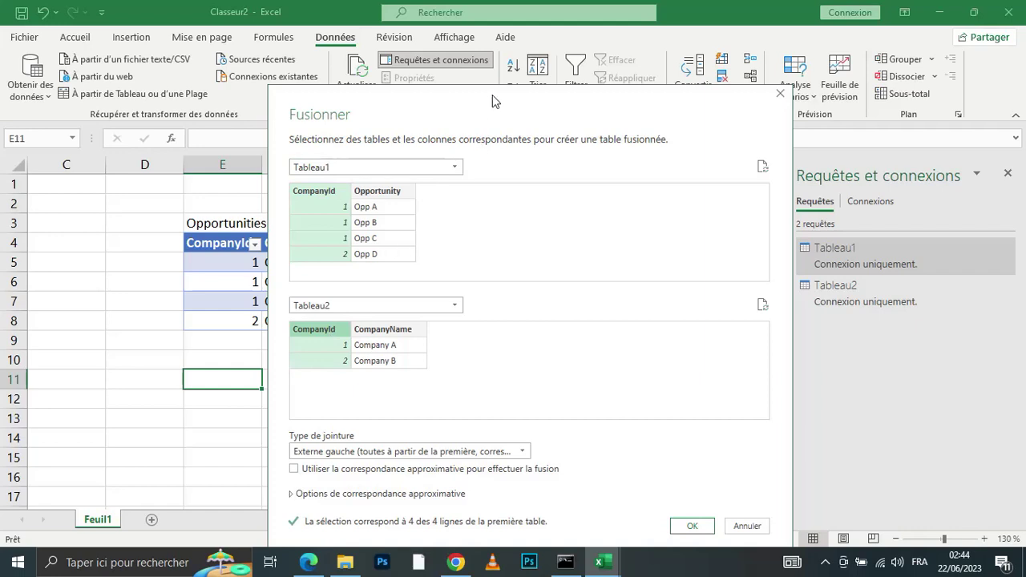
{"action": "left_click_drag", "start_coordinate": [493, 101], "coordinate": [493, 70]}
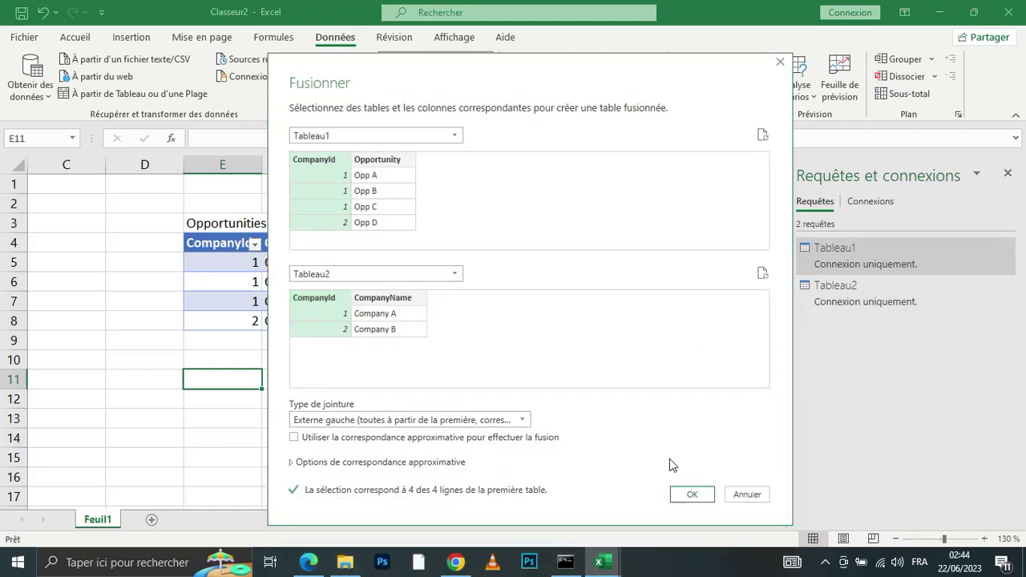
{"action": "left_click", "coordinate": [692, 495]}
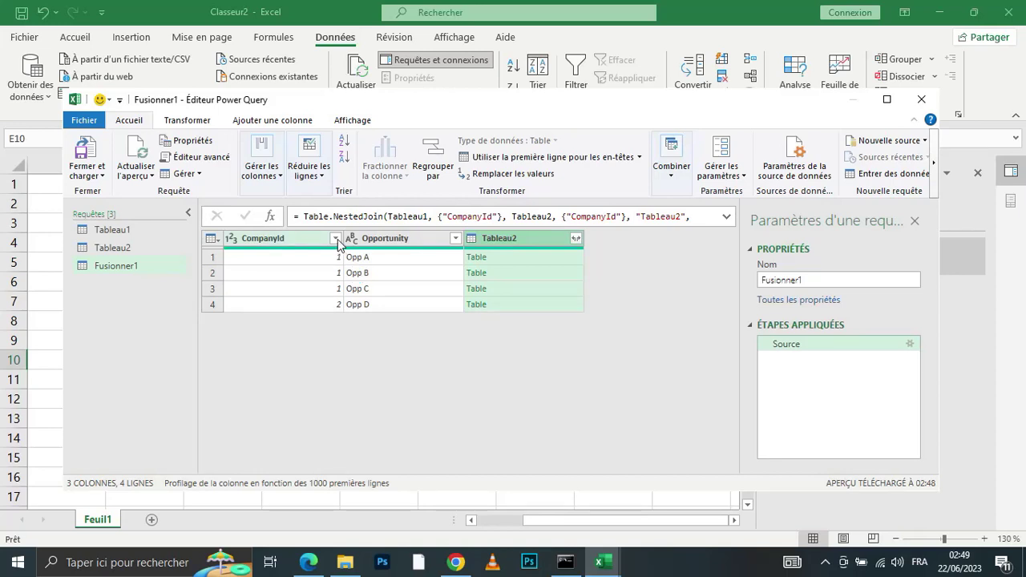
Expand the Tableau2 column into CompanyId and CompanyName without using the original column name as prefix.
{"action": "left_click", "coordinate": [335, 239]}
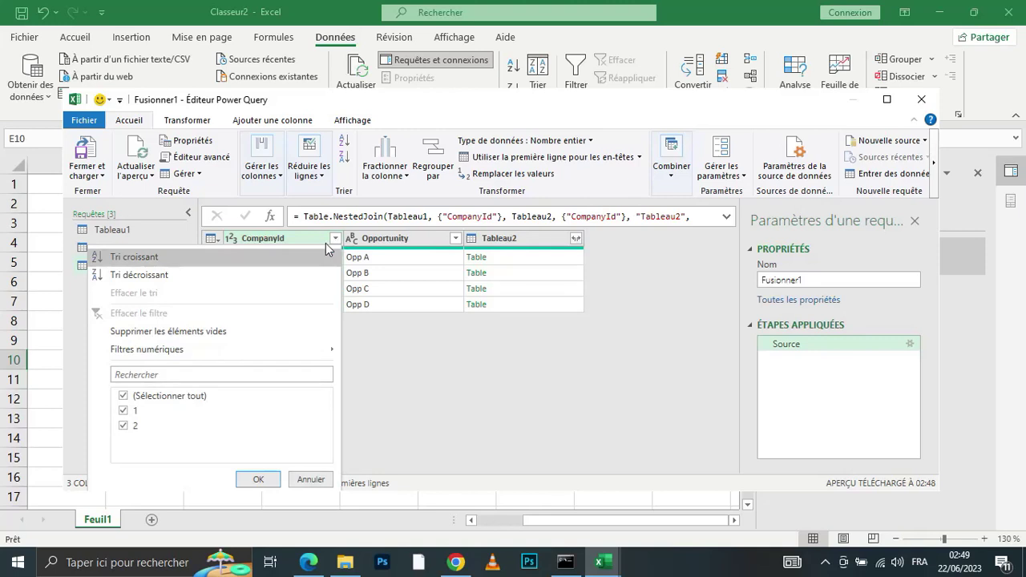
{"action": "left_click", "coordinate": [456, 239]}
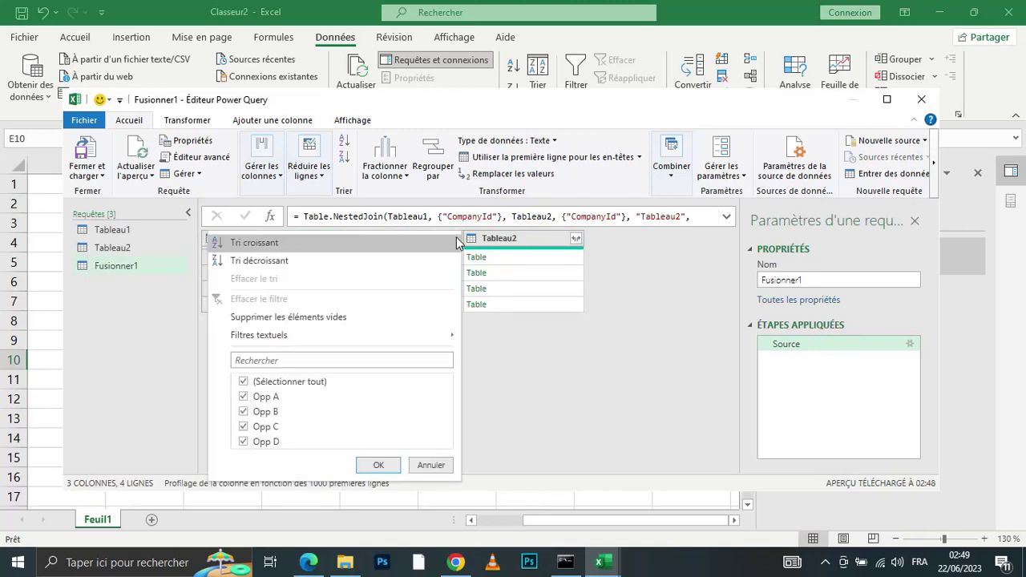
{"action": "left_click", "coordinate": [575, 239]}
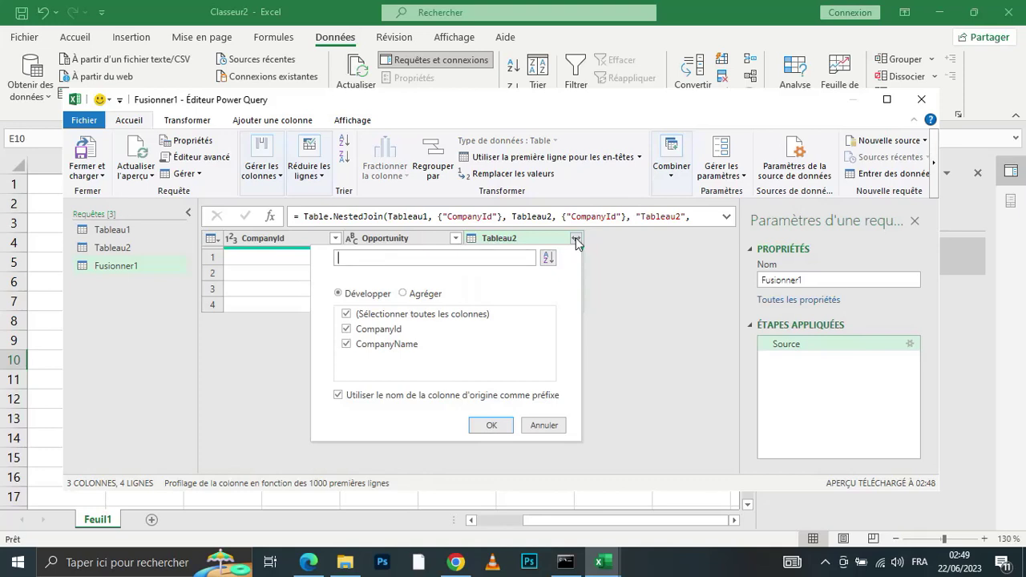
{"action": "left_click", "coordinate": [338, 396]}
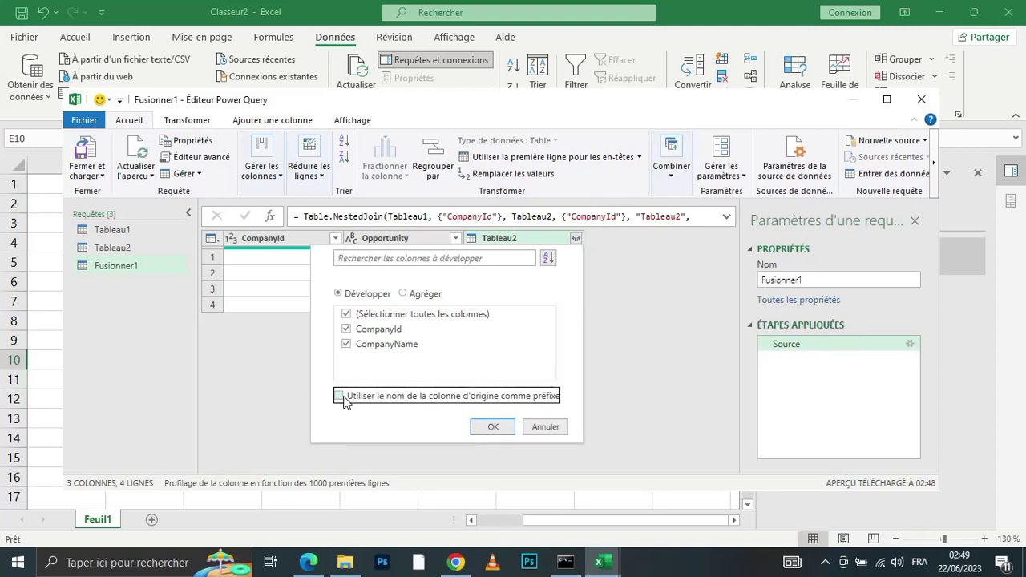
{"action": "left_click", "coordinate": [491, 427]}
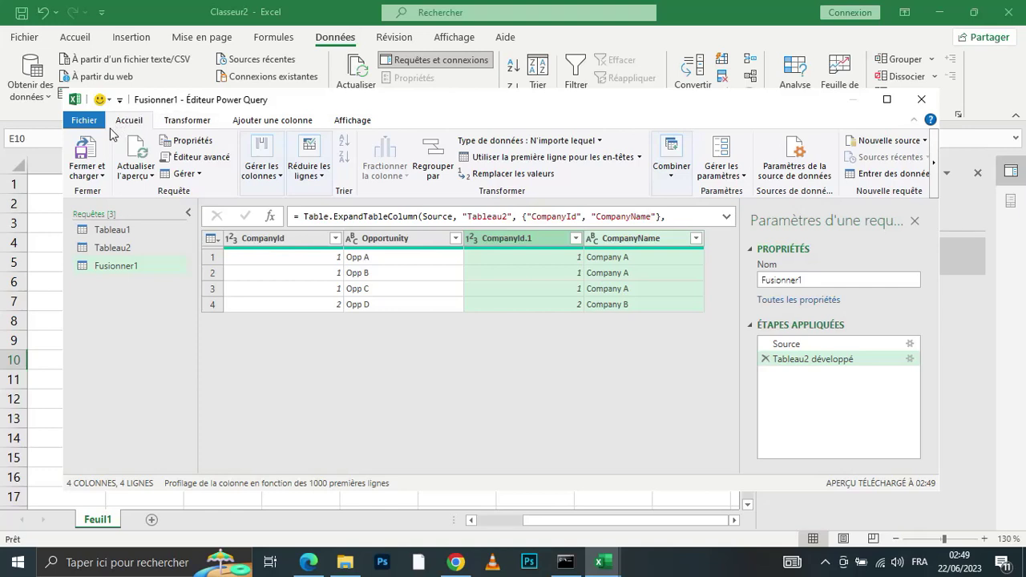
Load the merged query as a PivotTable report on the existing worksheet at cell E10.
{"action": "left_click", "coordinate": [101, 177]}
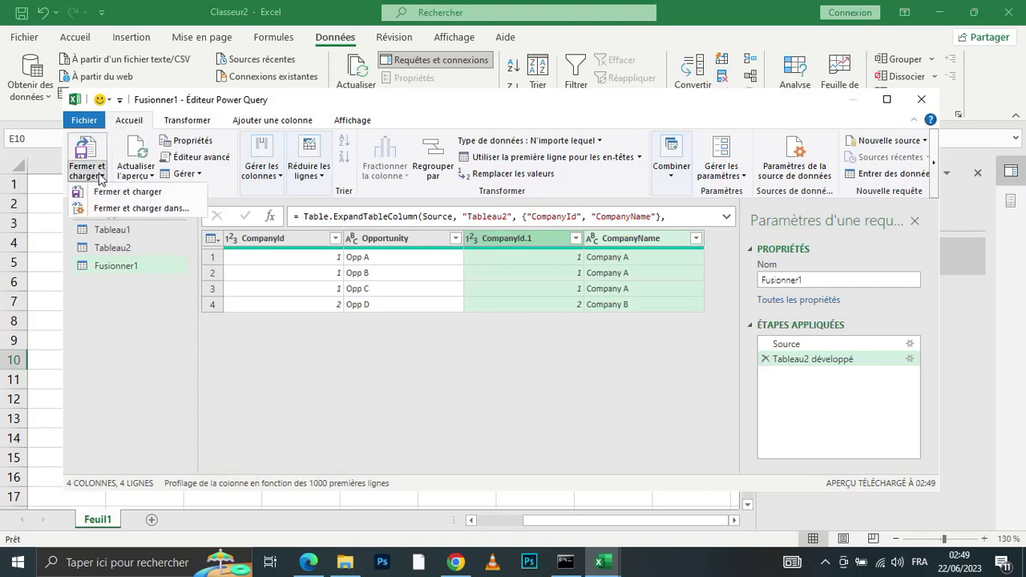
{"action": "left_click", "coordinate": [124, 210]}
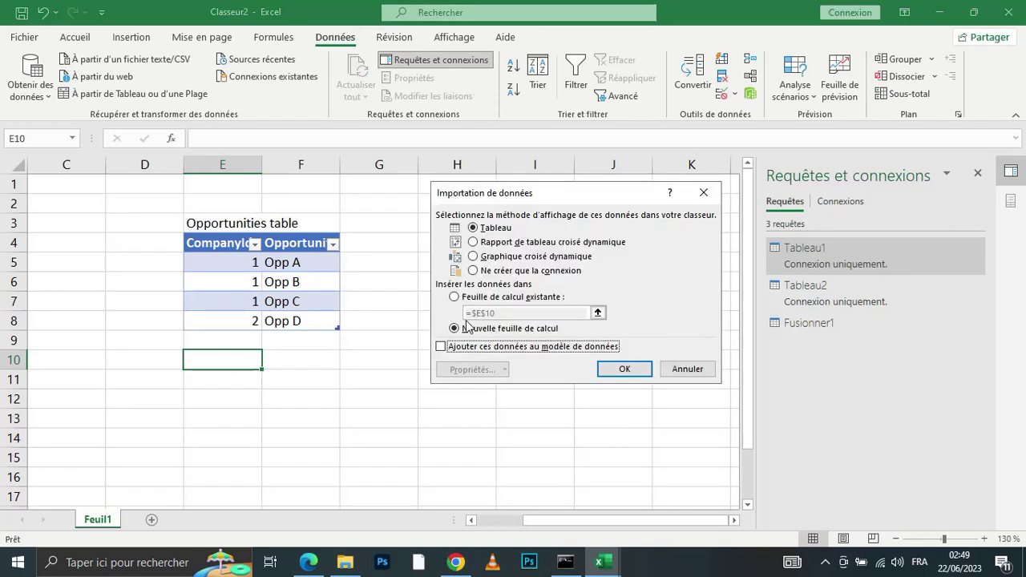
{"action": "left_click", "coordinate": [497, 245]}
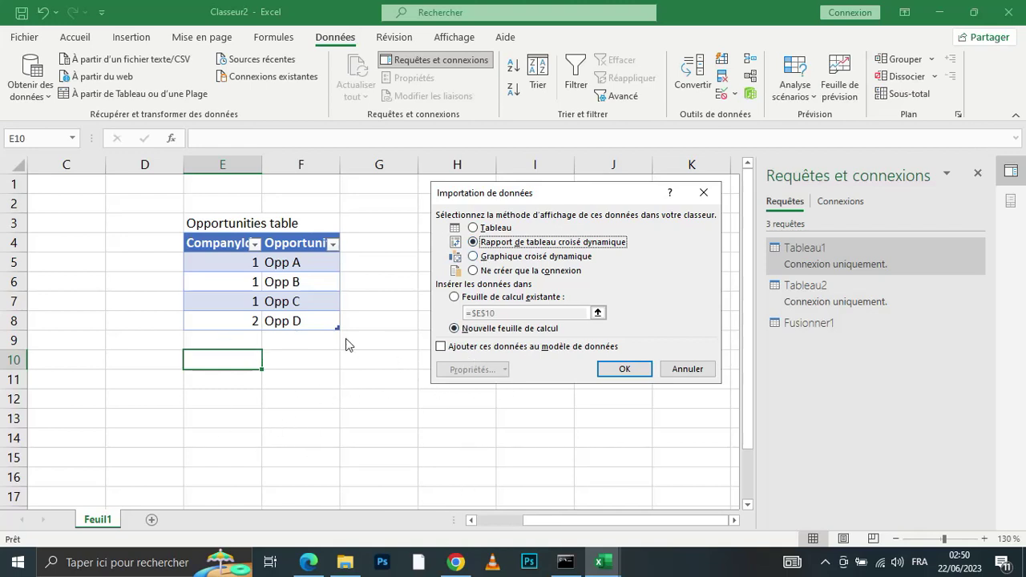
{"action": "left_click", "coordinate": [463, 296]}
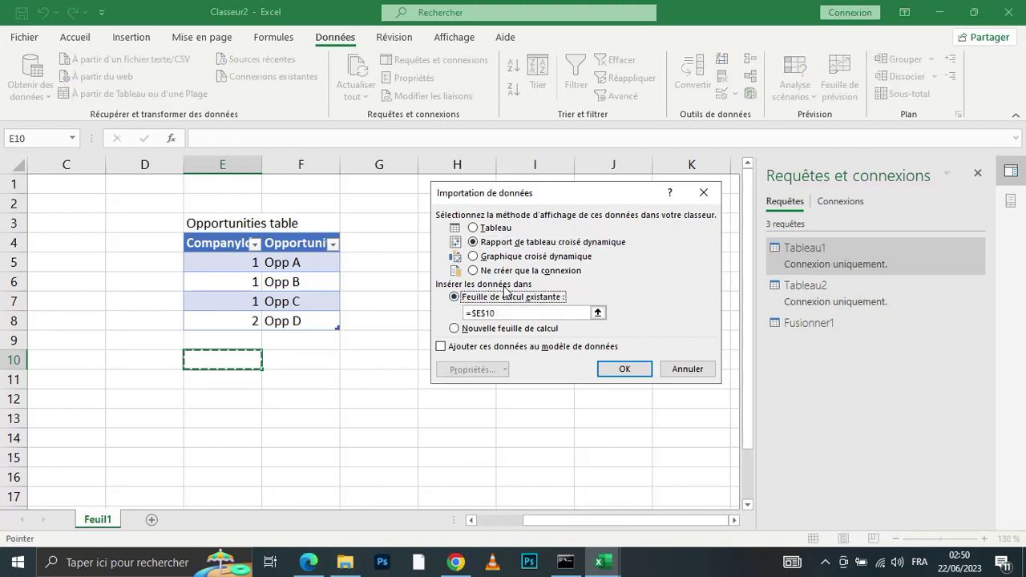
{"action": "left_click", "coordinate": [232, 359]}
{"action": "left_click", "coordinate": [616, 369]}
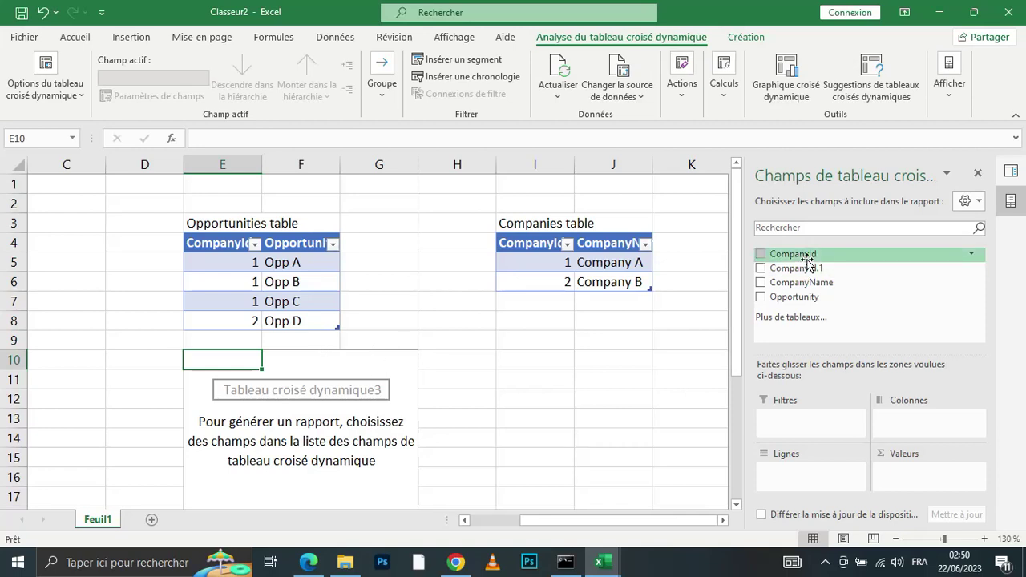
Add CompanyId, CompanyName and Opportunity, in that order, as row fields of the PivotTable.
{"action": "left_click_drag", "start_coordinate": [808, 261], "coordinate": [829, 482]}
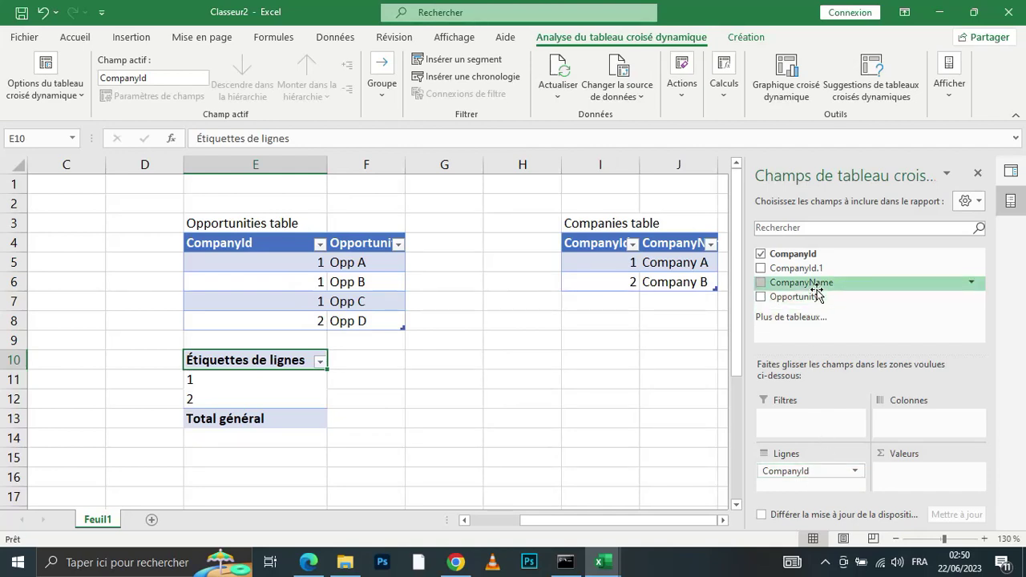
{"action": "left_click_drag", "start_coordinate": [817, 286], "coordinate": [816, 481]}
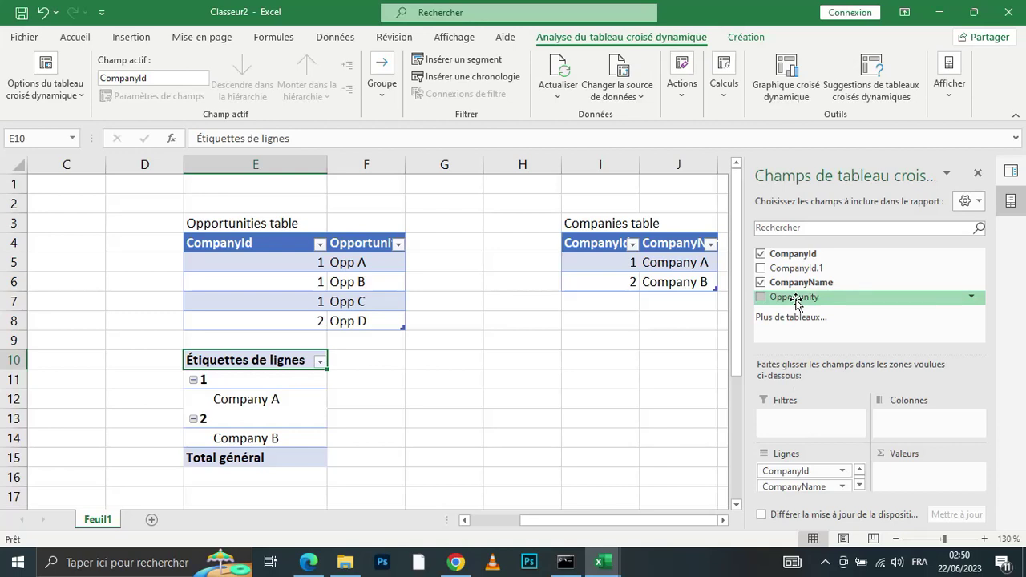
{"action": "left_click_drag", "start_coordinate": [796, 303], "coordinate": [819, 498]}
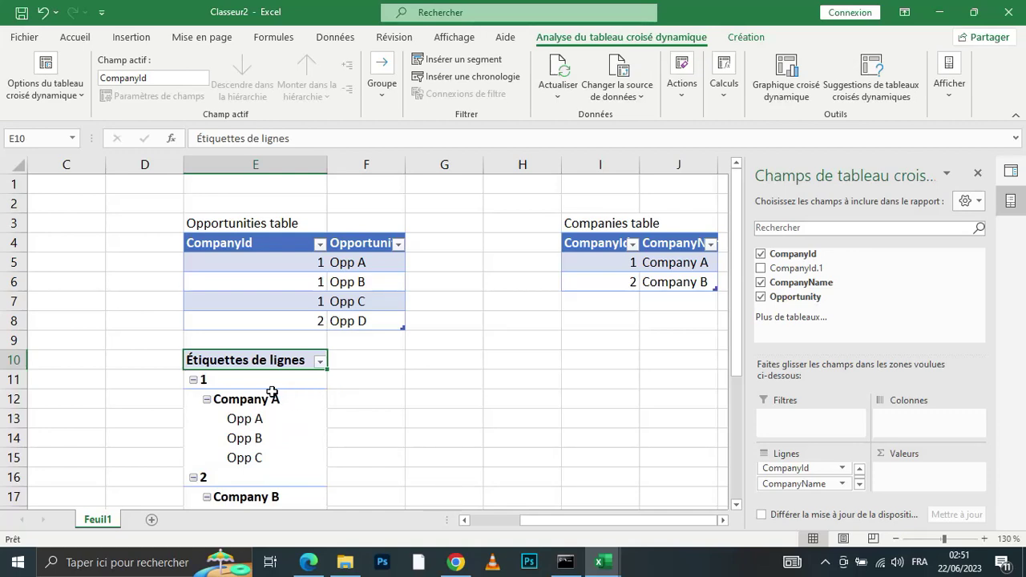
Show the PivotTable report layout in tabular form.
{"action": "scroll", "coordinate": [286, 408], "scroll_direction": "down", "scroll_amount": 1}
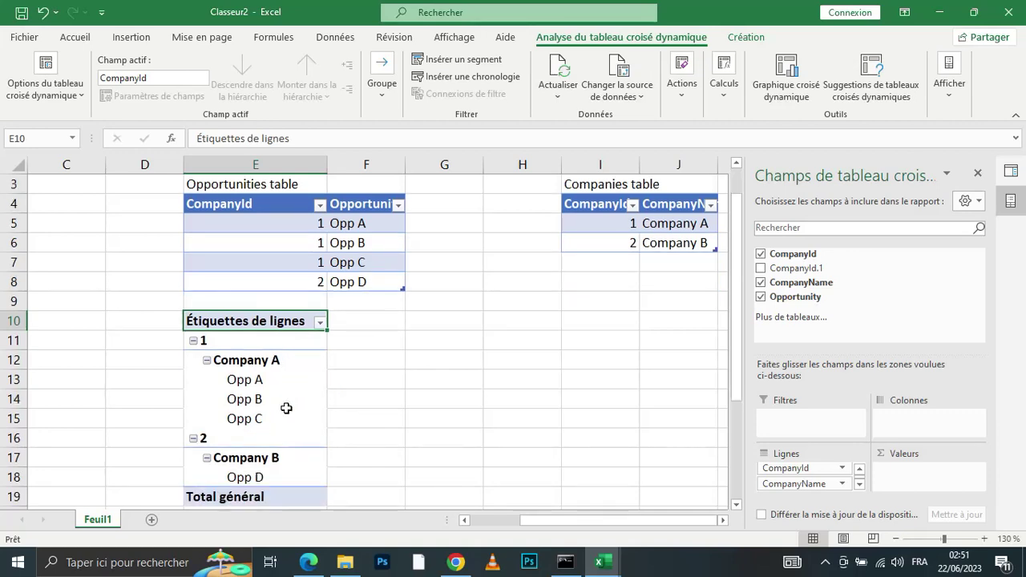
{"action": "left_click", "coordinate": [737, 37]}
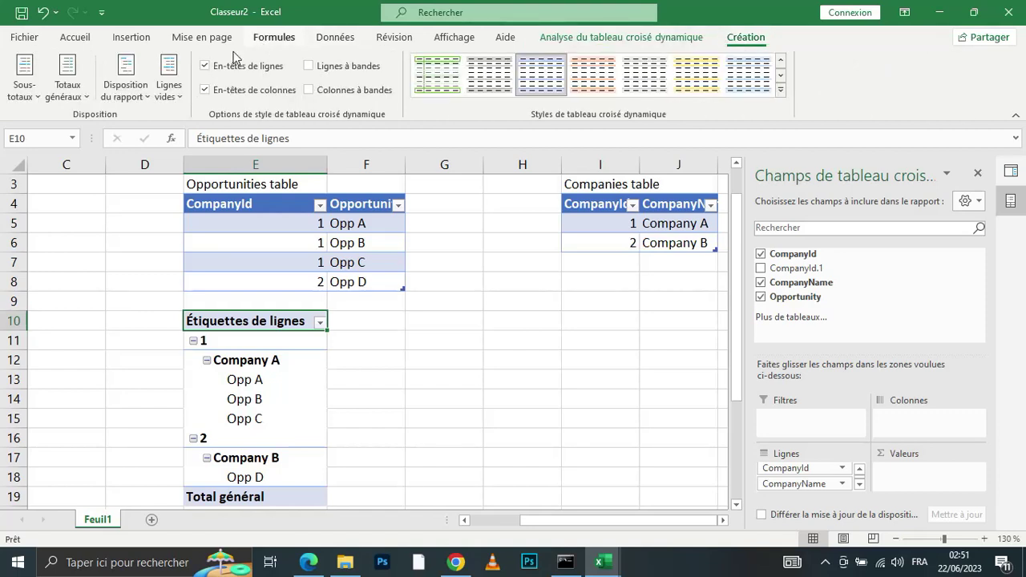
{"action": "left_click", "coordinate": [135, 88]}
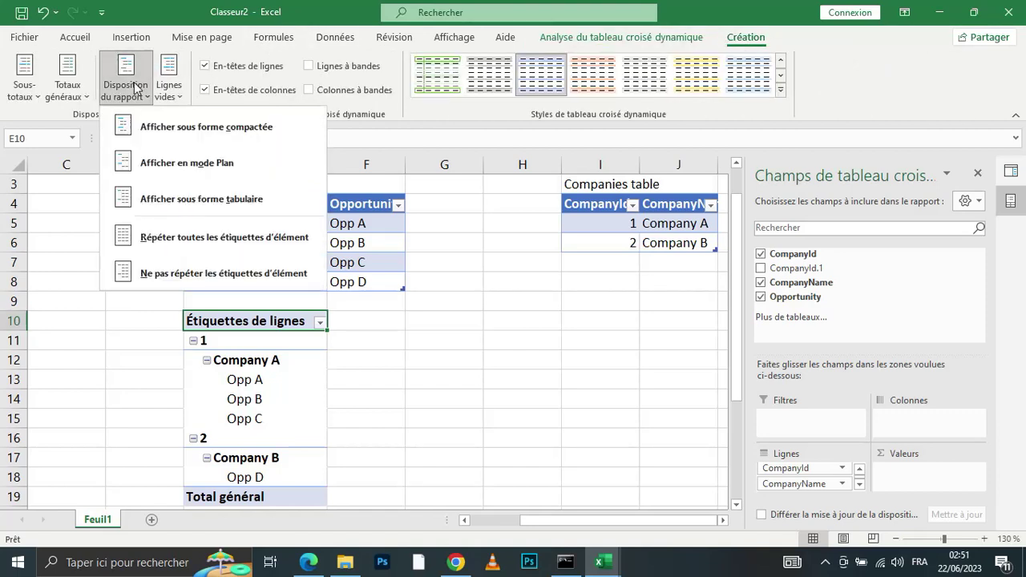
{"action": "left_click", "coordinate": [167, 202]}
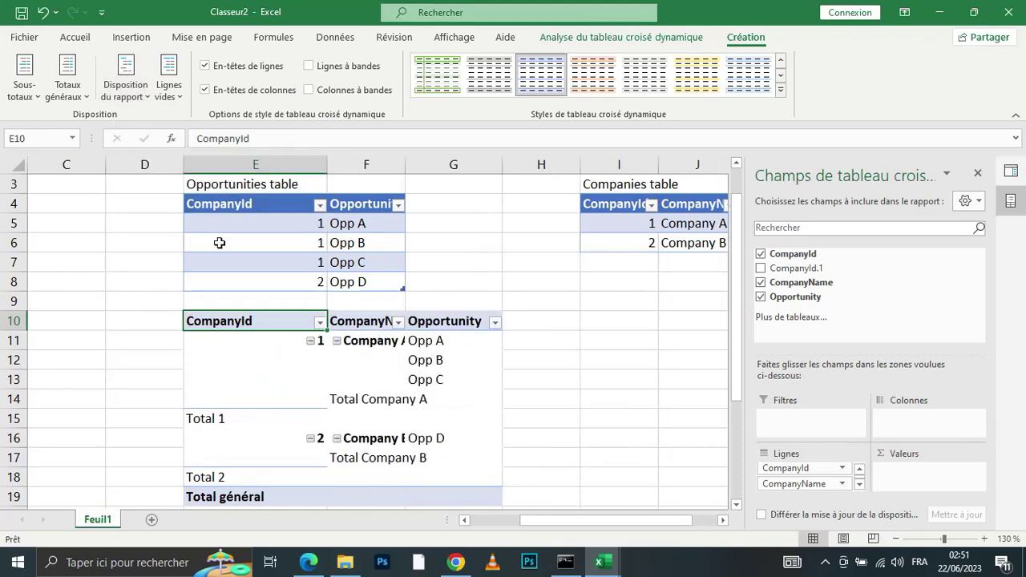
Close the queries and connections pane, then narrow column H and widen column F to fit the CompanyName labels.
{"action": "left_click", "coordinate": [526, 386]}
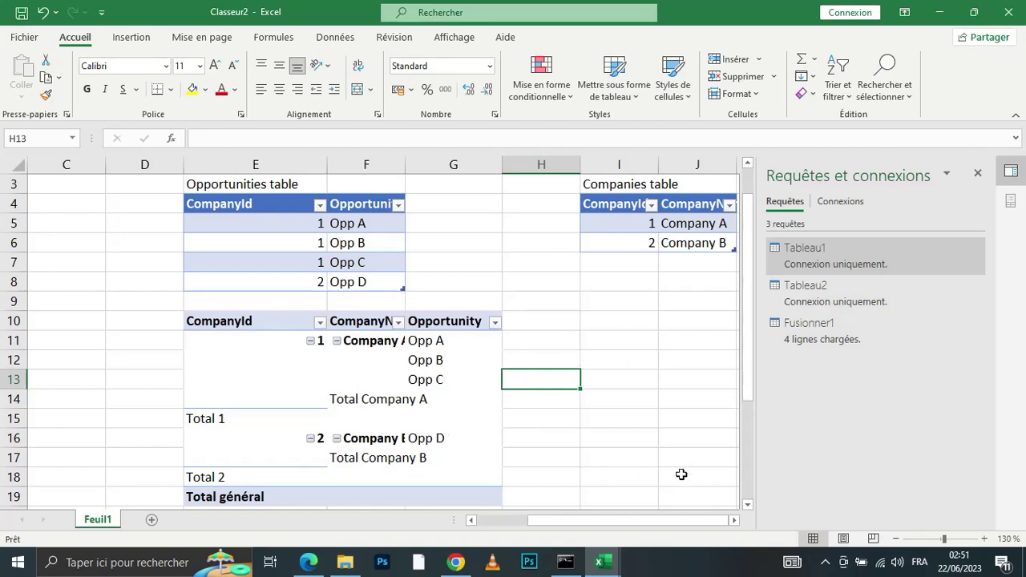
{"action": "left_click", "coordinate": [977, 173]}
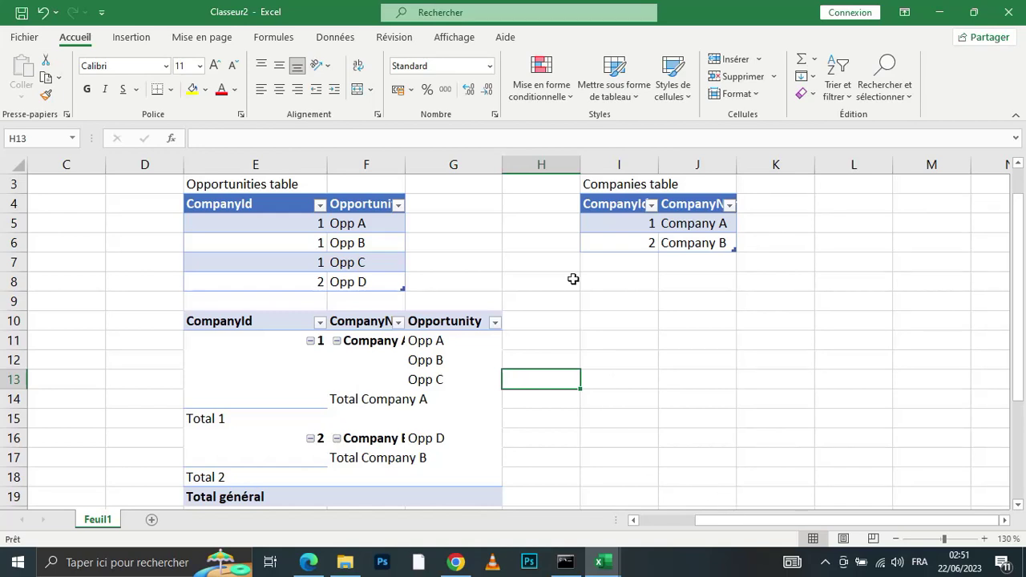
{"action": "left_click_drag", "start_coordinate": [579, 166], "coordinate": [536, 174]}
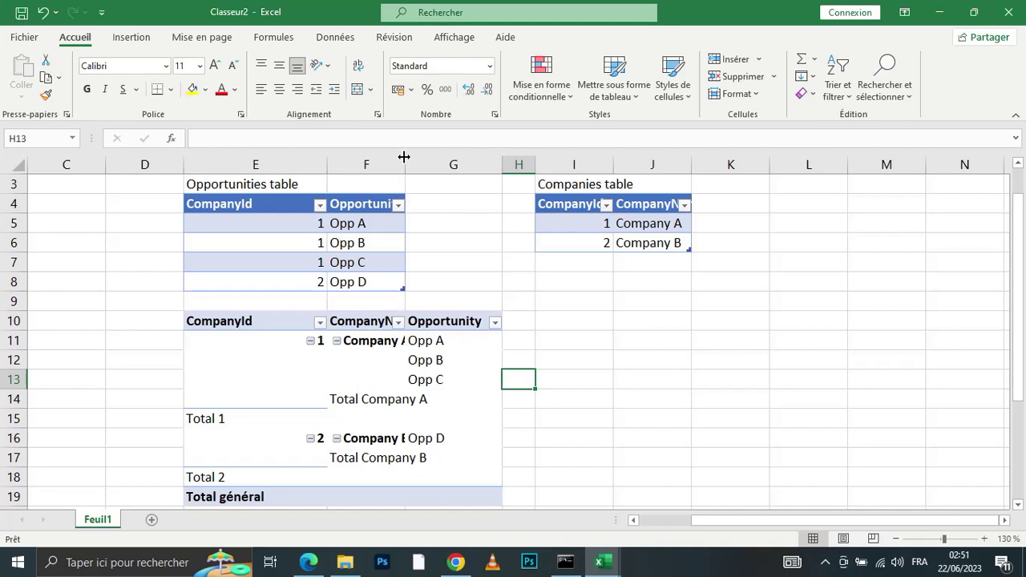
{"action": "left_click_drag", "start_coordinate": [405, 165], "coordinate": [423, 166]}
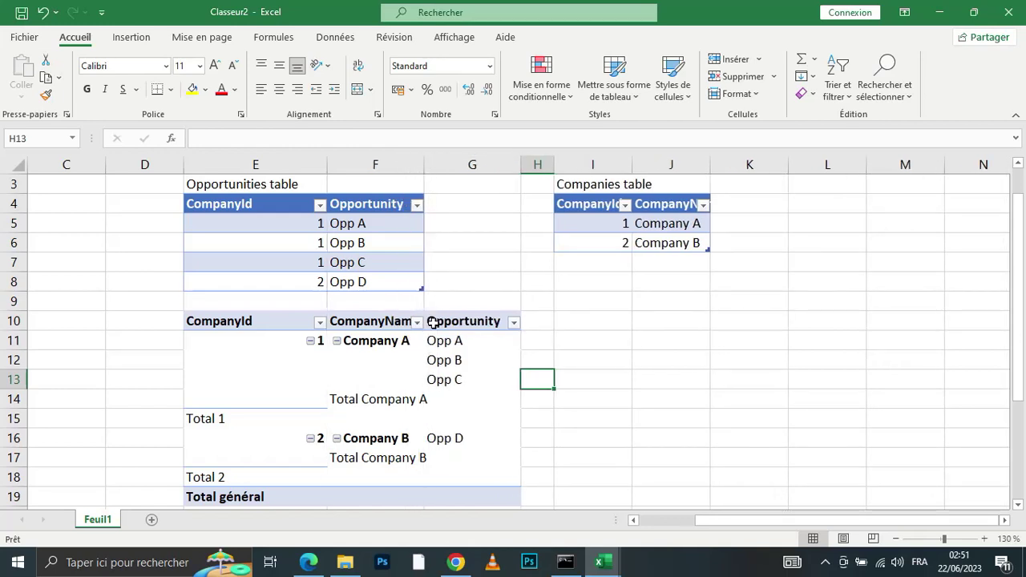